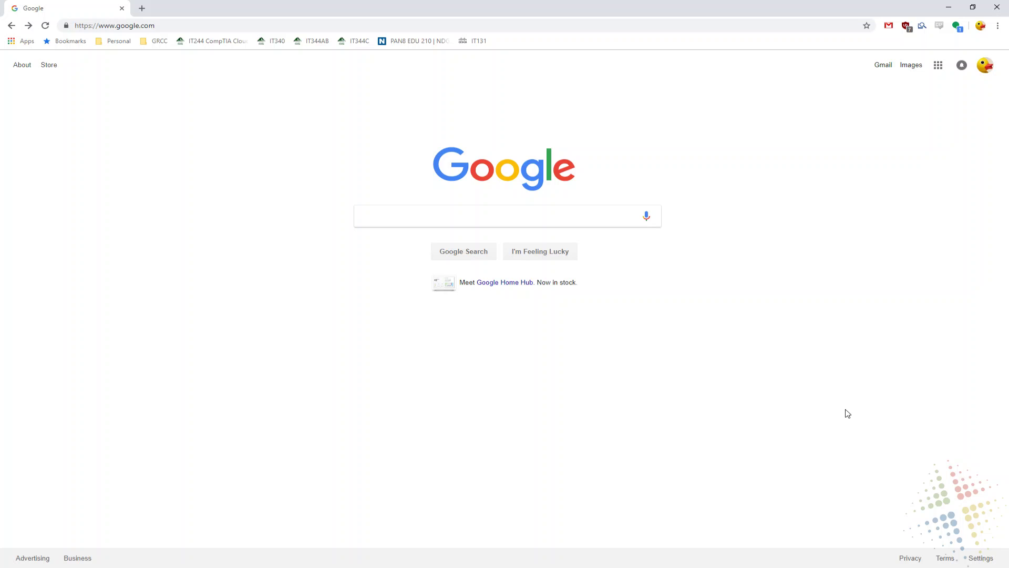
Select the current web address in Chrome's address bar so it can be replaced
{"action": "left_click", "coordinate": [669, 24]}
Load netlab.greenriver.edu and log in with the saved username and password
{"action": "type", "text": "netlab.greenriver.edu"}
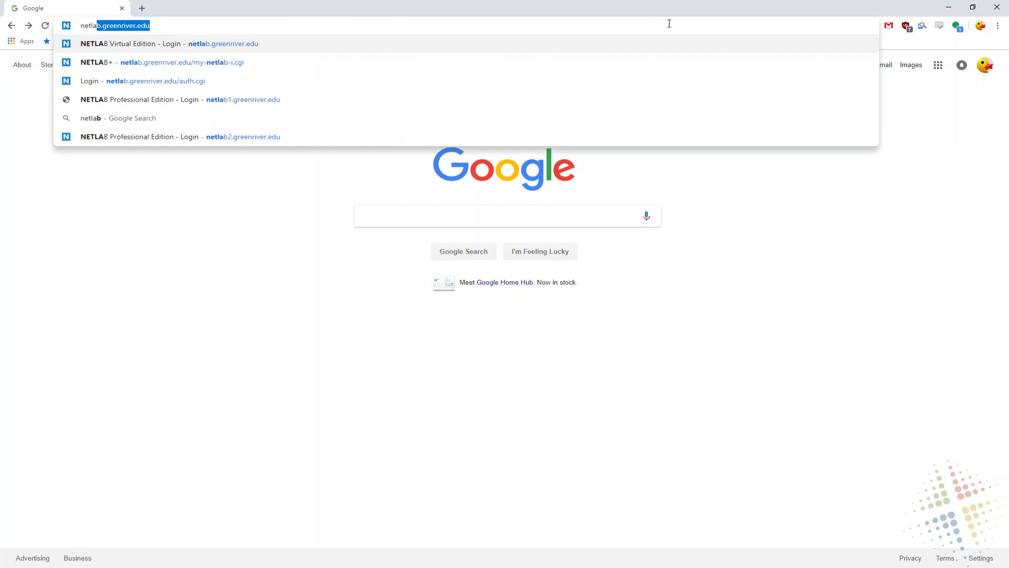
{"action": "key", "text": "Return"}
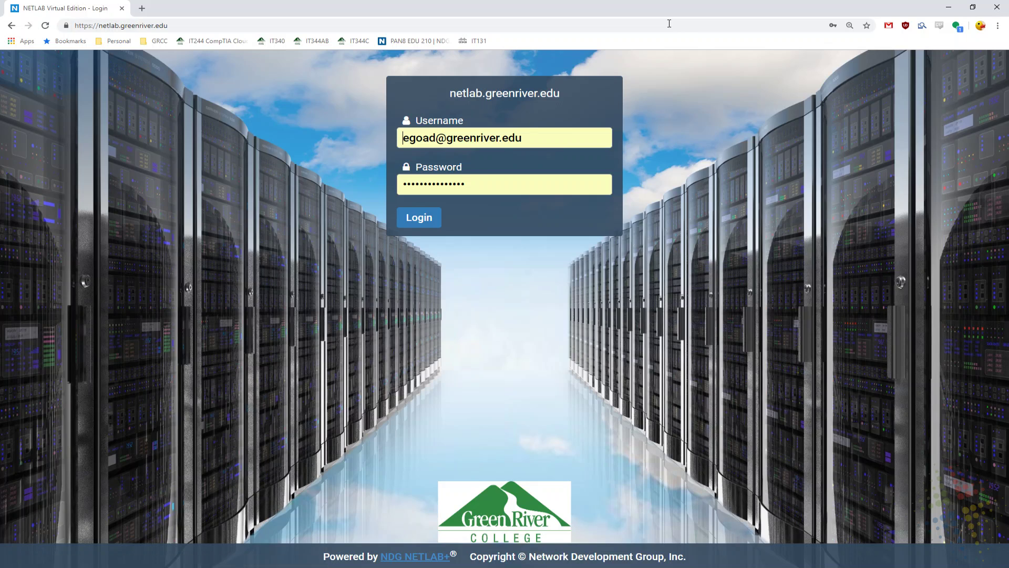
{"action": "left_click", "coordinate": [536, 136]}
{"action": "key", "text": "Escape"}
{"action": "left_click", "coordinate": [456, 189]}
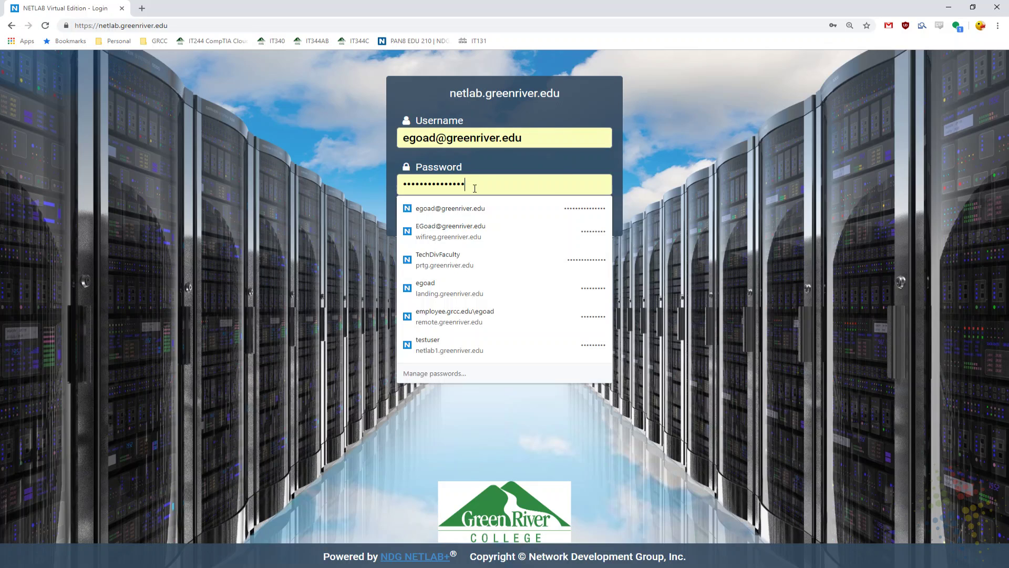
{"action": "left_click", "coordinate": [753, 205]}
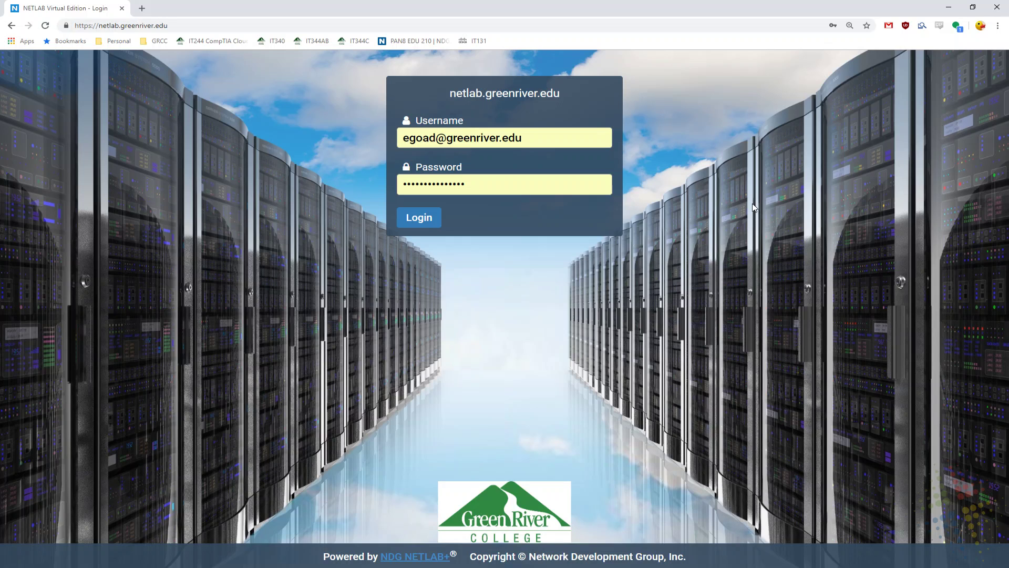
{"action": "left_click", "coordinate": [421, 216]}
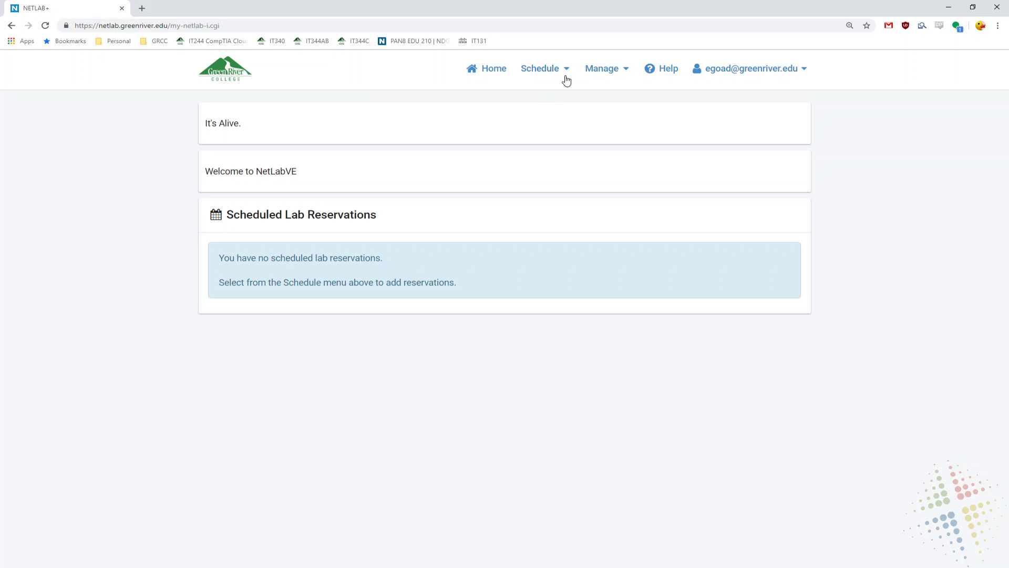
Schedule a lab for yourself and select the IT344 Fall2018 AB class
{"action": "left_click", "coordinate": [561, 75]}
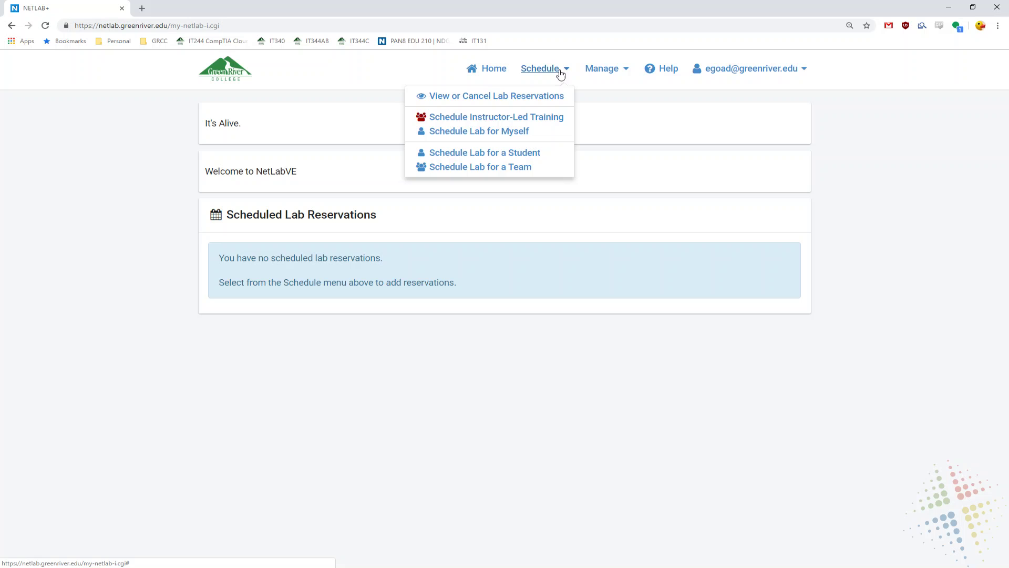
{"action": "left_click", "coordinate": [544, 133]}
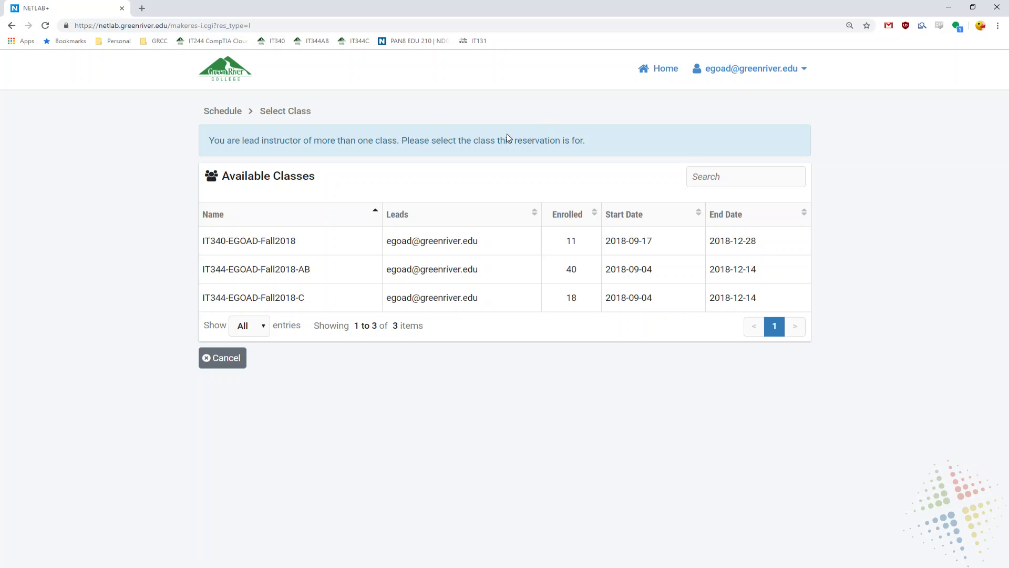
{"action": "left_click", "coordinate": [235, 275]}
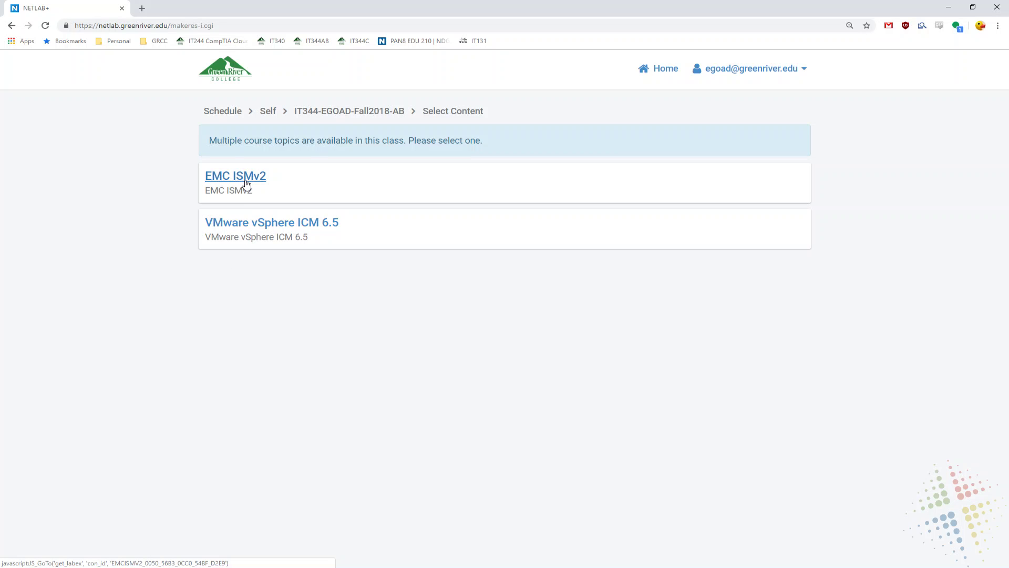
Choose VMware vSphere ICM 6.5, preview the Lab 01 workbook, then select Lab 01
{"action": "left_click", "coordinate": [276, 228]}
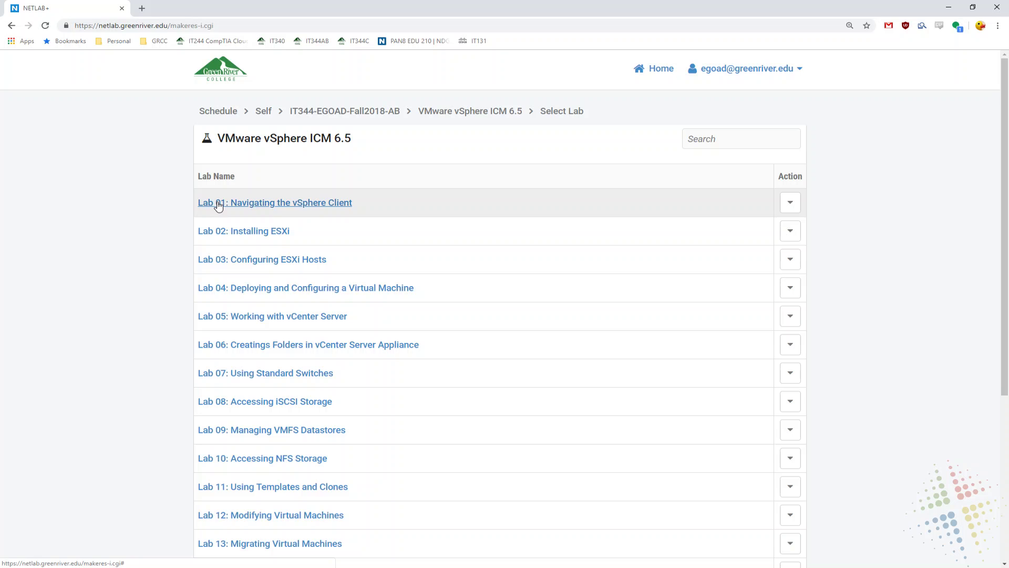
{"action": "left_click", "coordinate": [790, 204]}
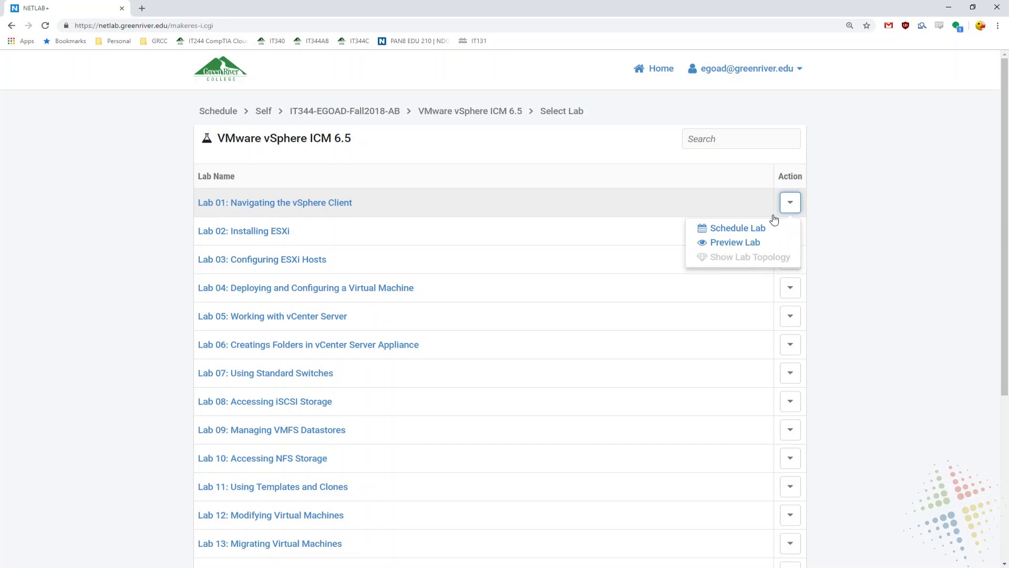
{"action": "left_click", "coordinate": [763, 246]}
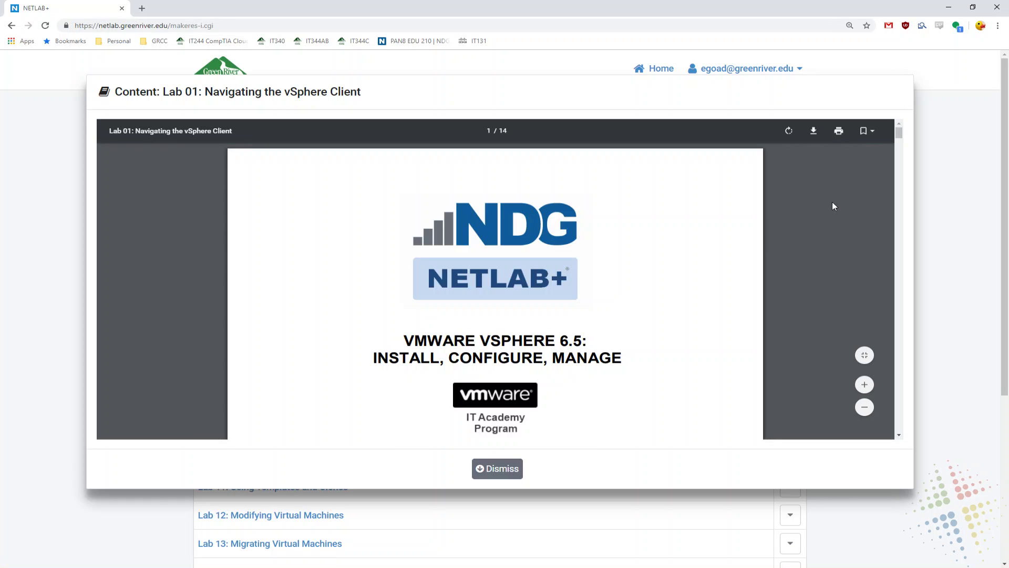
{"action": "left_click_drag", "start_coordinate": [900, 138], "coordinate": [894, 252]}
{"action": "left_click", "coordinate": [486, 473]}
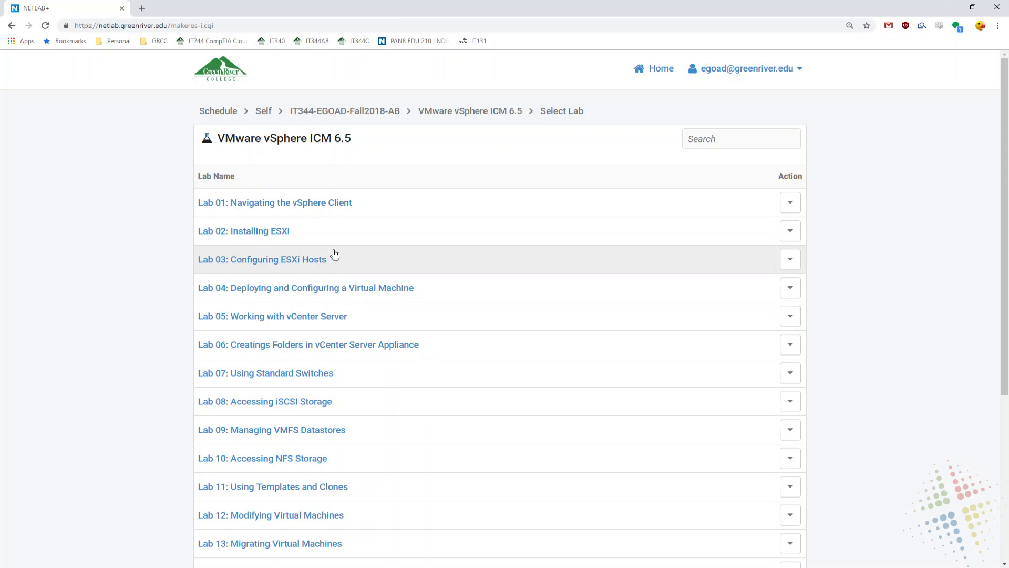
{"action": "left_click", "coordinate": [332, 203]}
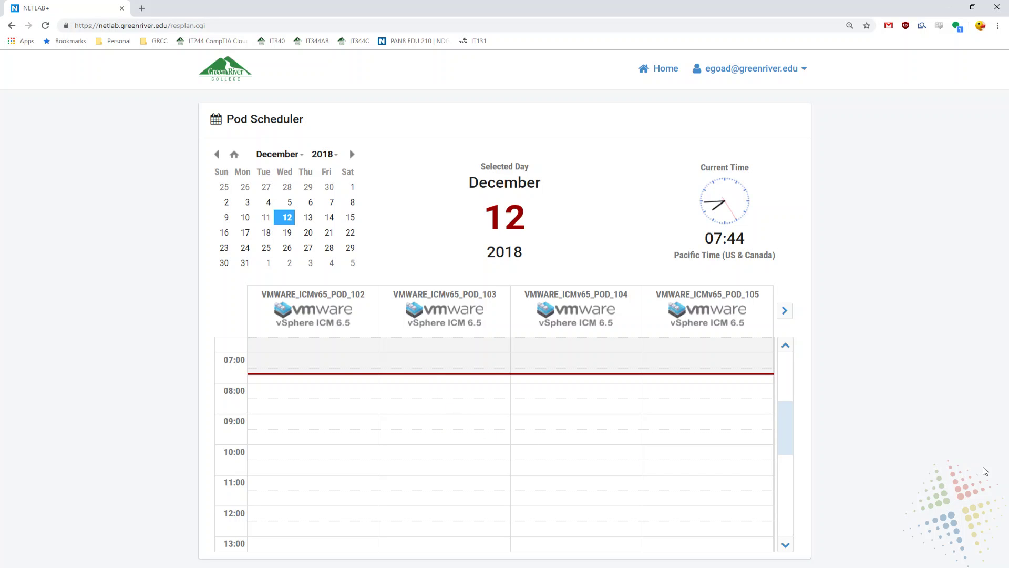
Review the December 12, 2018 Pod Scheduler showing pods POD_102 to POD_105 free
{"action": "key", "text": "ctrl+2"}
{"action": "mouse_move", "coordinate": [806, 281]}
{"action": "left_mouse_down"}
{"action": "mouse_move", "coordinate": [772, 334]}
{"action": "mouse_move", "coordinate": [803, 275]}
{"action": "mouse_move", "coordinate": [788, 277]}
{"action": "left_mouse_up"}
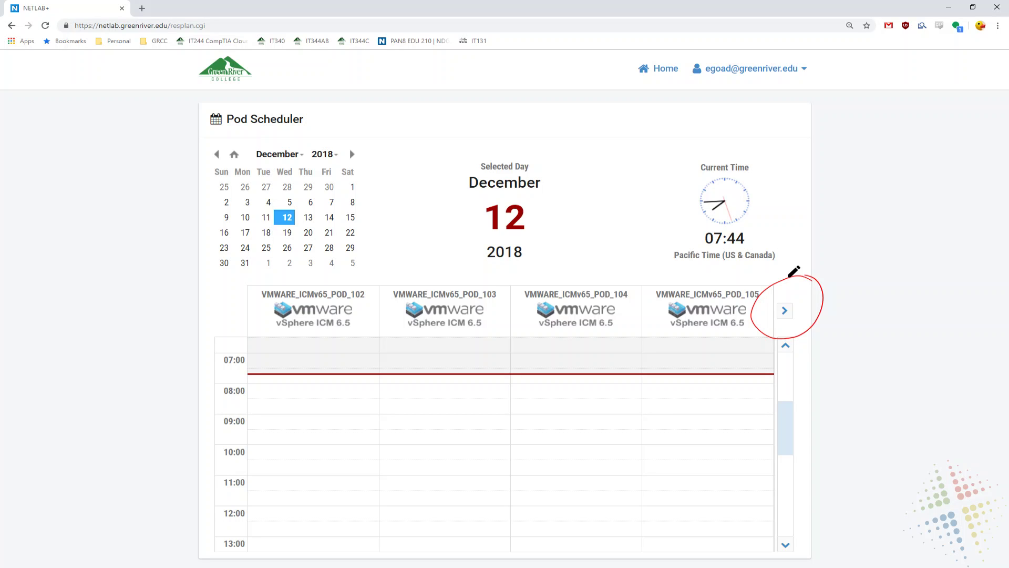
{"action": "left_click_drag", "start_coordinate": [365, 242], "coordinate": [356, 277]}
{"action": "left_click_drag", "start_coordinate": [447, 239], "coordinate": [431, 279]}
{"action": "left_click_drag", "start_coordinate": [591, 239], "coordinate": [573, 278]}
{"action": "left_click_drag", "start_coordinate": [707, 242], "coordinate": [699, 265]}
{"action": "key", "text": "Escape"}
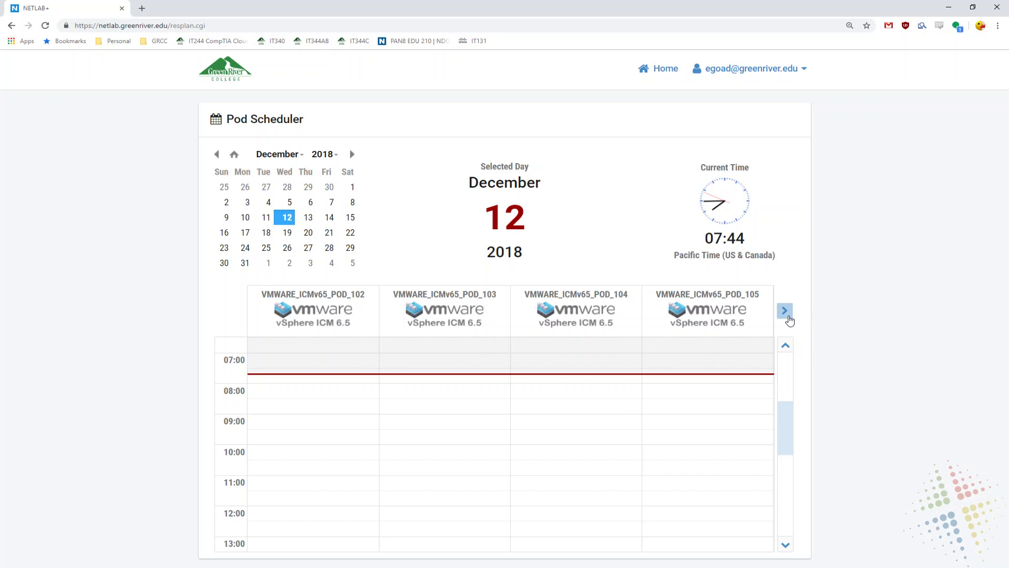
{"action": "left_click", "coordinate": [789, 316]}
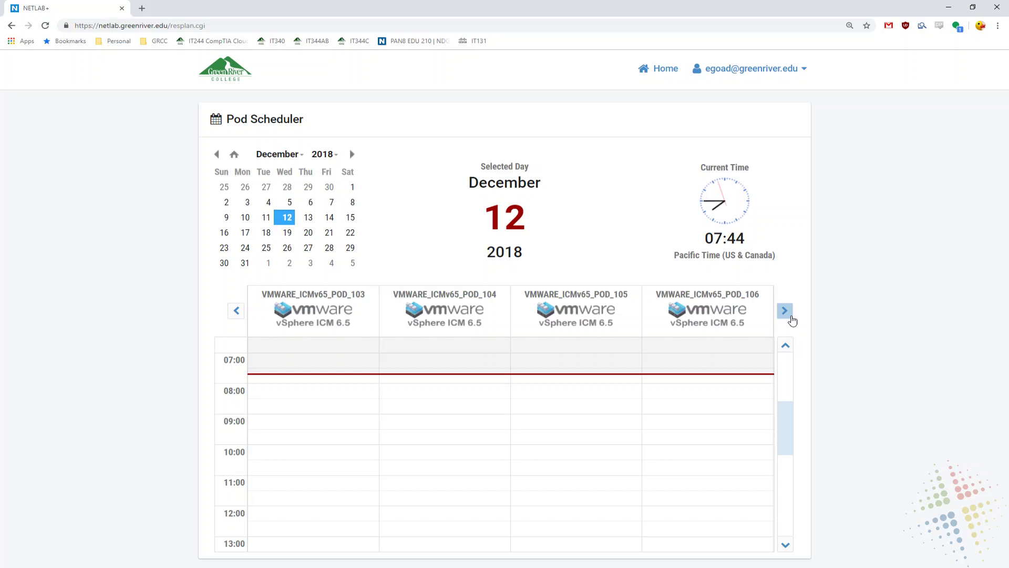
{"action": "left_click", "coordinate": [788, 317]}
{"action": "left_click", "coordinate": [788, 317]}
{"action": "left_click", "coordinate": [788, 317]}
{"action": "left_click", "coordinate": [788, 317]}
{"action": "left_click", "coordinate": [784, 310]}
{"action": "left_click", "coordinate": [784, 311]}
{"action": "left_click", "coordinate": [784, 311]}
{"action": "left_click", "coordinate": [784, 310]}
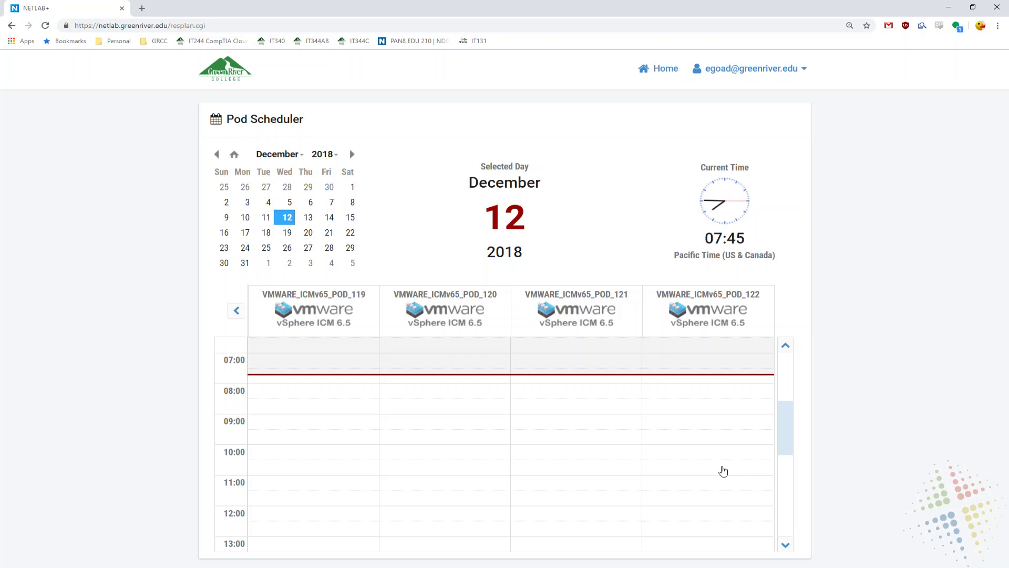
{"action": "mouse_move", "coordinate": [782, 424]}
{"action": "left_mouse_down"}
{"action": "mouse_move", "coordinate": [786, 493]}
{"action": "mouse_move", "coordinate": [795, 421]}
{"action": "left_mouse_up"}
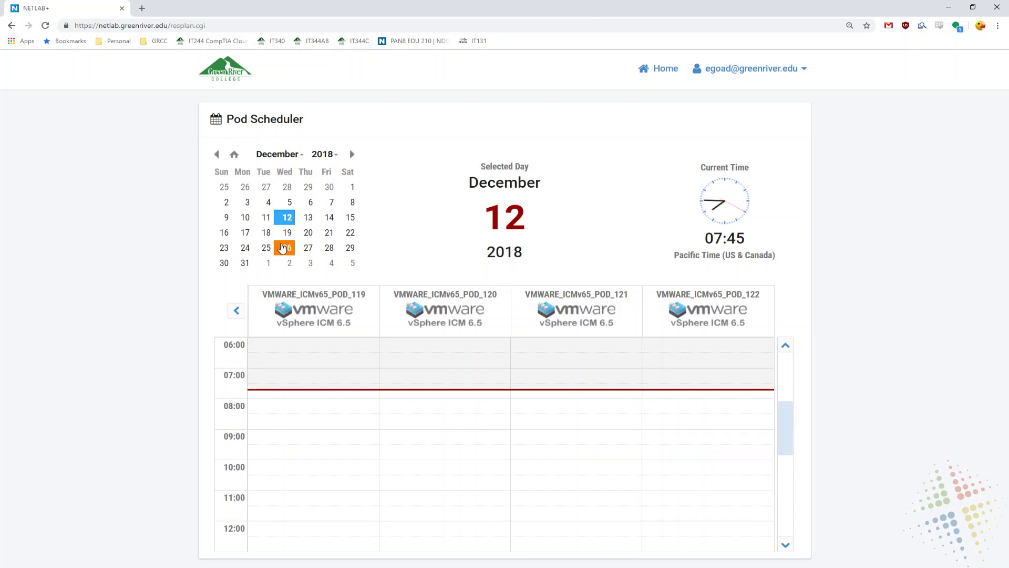
{"action": "left_click", "coordinate": [307, 221]}
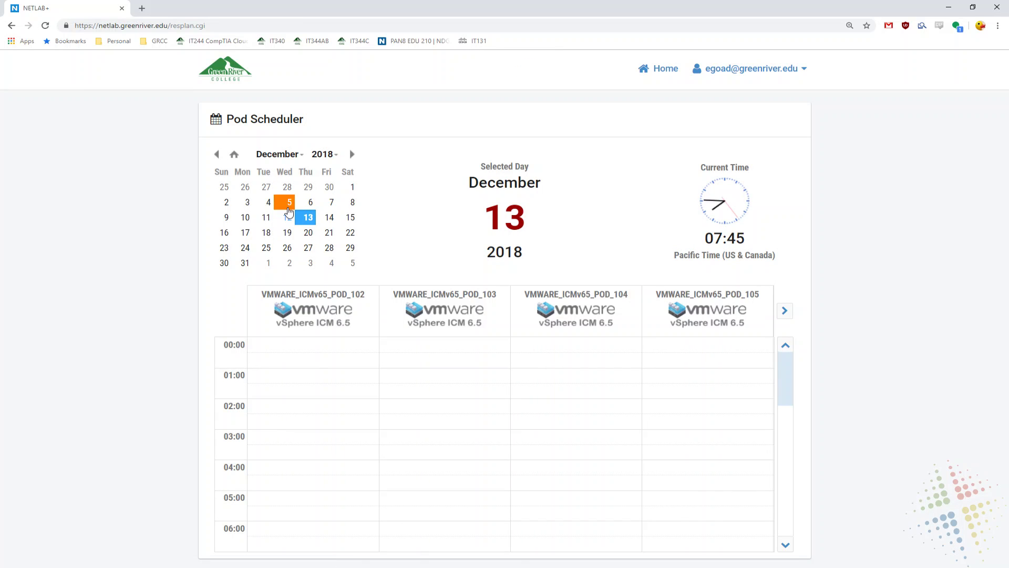
{"action": "left_click", "coordinate": [288, 218]}
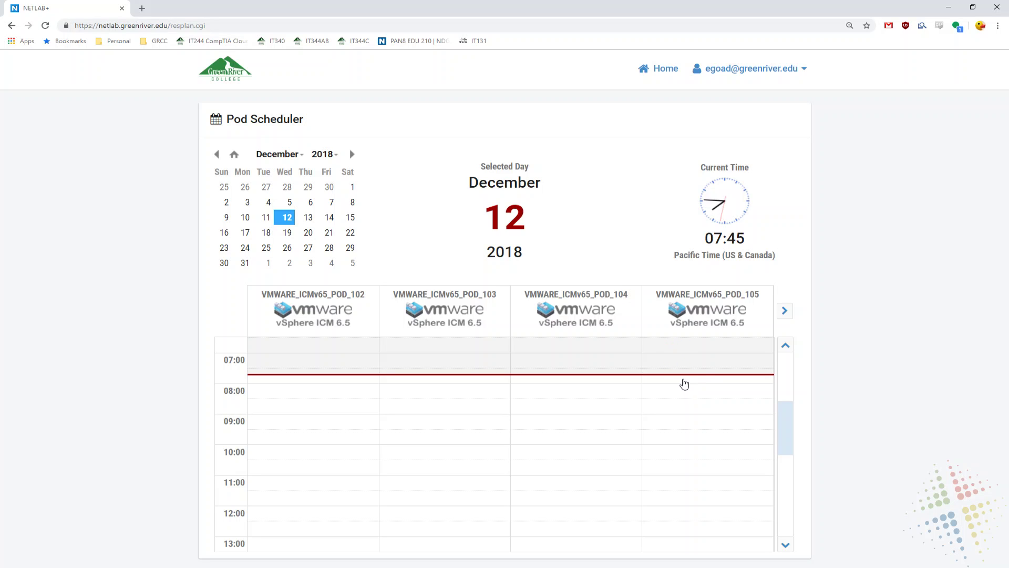
Reserve POD_105 from 07:45 to 10:00 on 2018-12-12
{"action": "left_click", "coordinate": [684, 384]}
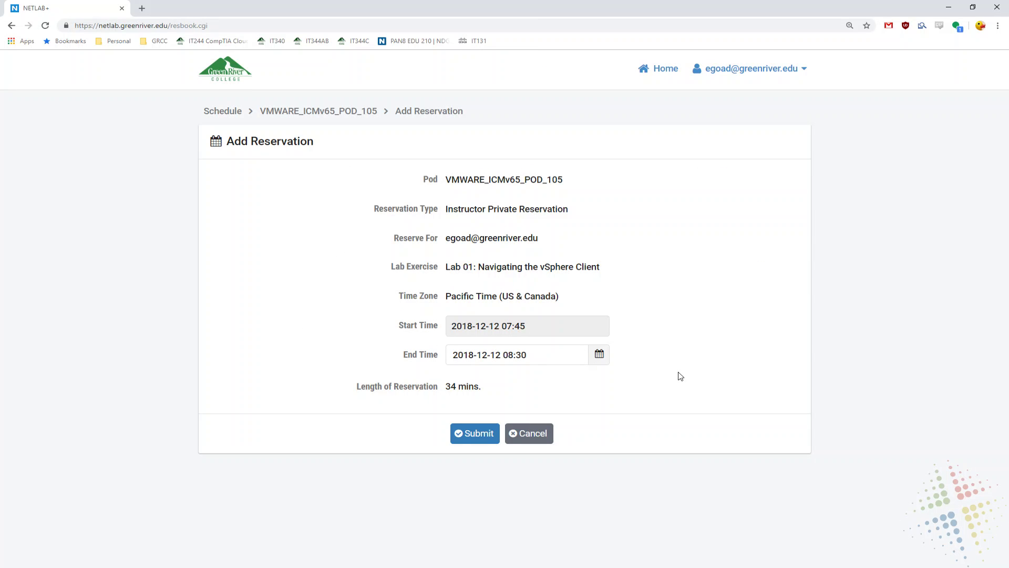
{"action": "left_click_drag", "start_coordinate": [532, 327], "coordinate": [467, 327]}
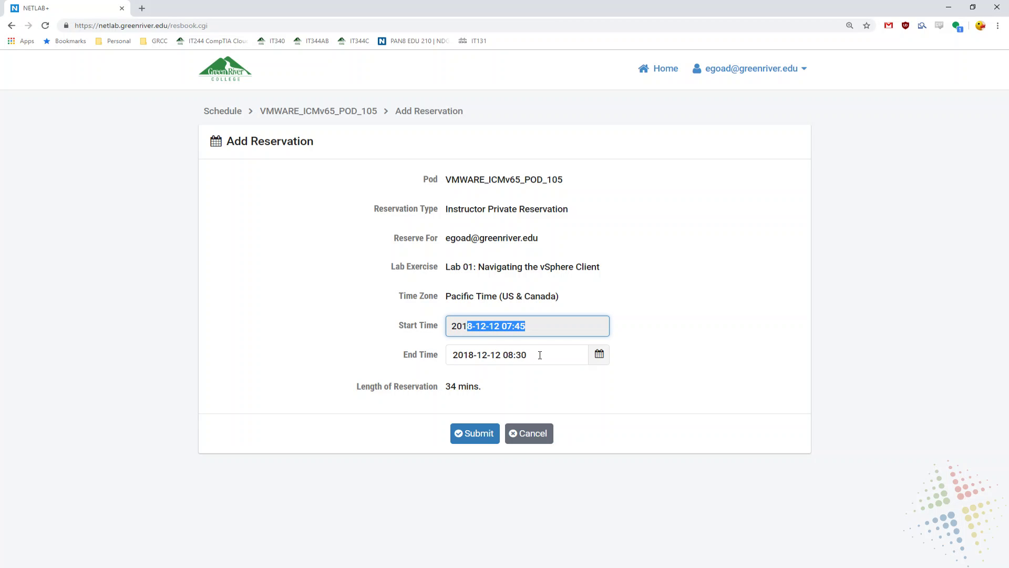
{"action": "left_click_drag", "start_coordinate": [531, 354], "coordinate": [488, 355]}
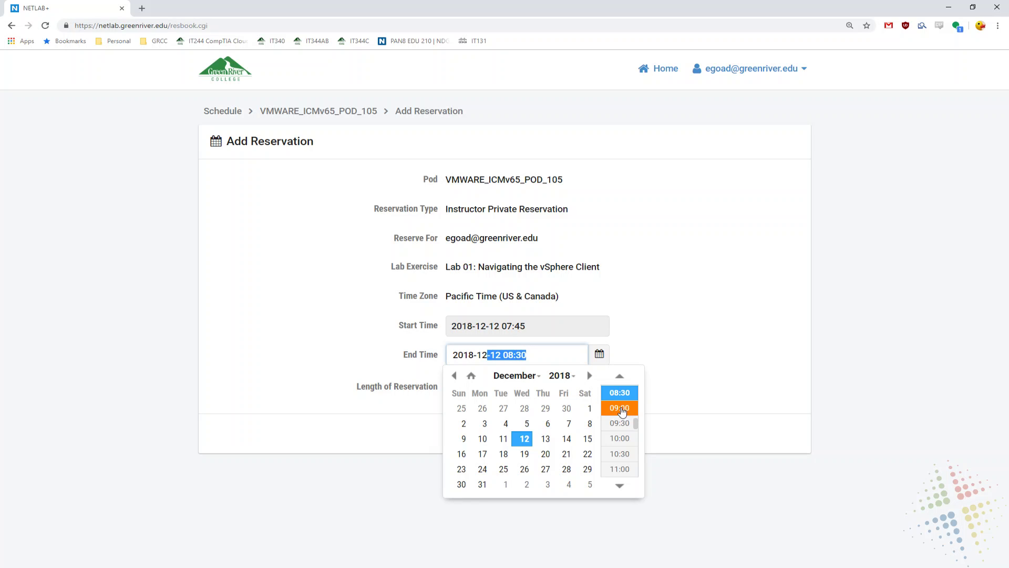
{"action": "left_click", "coordinate": [690, 368]}
{"action": "left_click_drag", "start_coordinate": [445, 387], "coordinate": [478, 387]}
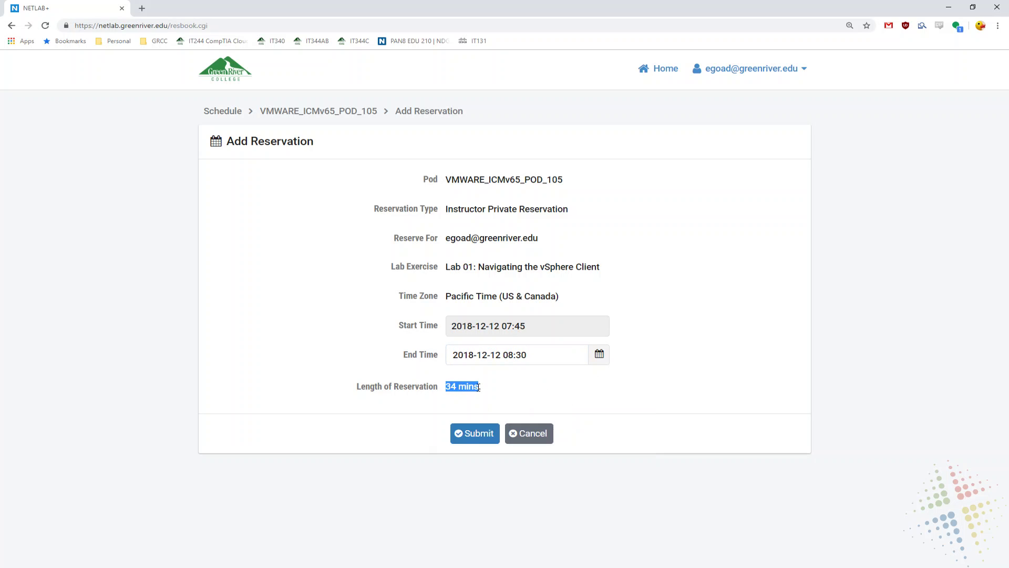
{"action": "left_click", "coordinate": [599, 354]}
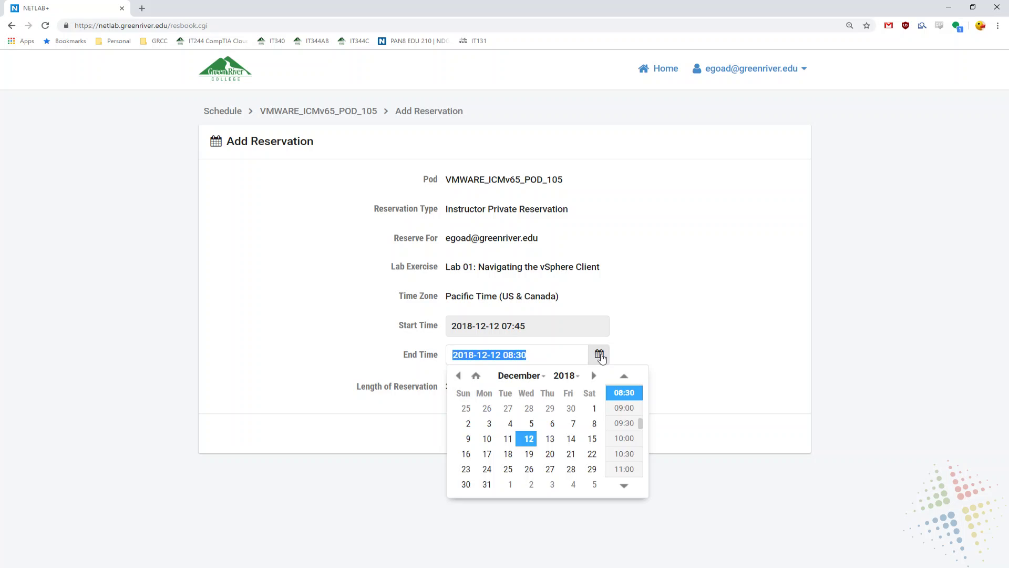
{"action": "left_click", "coordinate": [624, 437]}
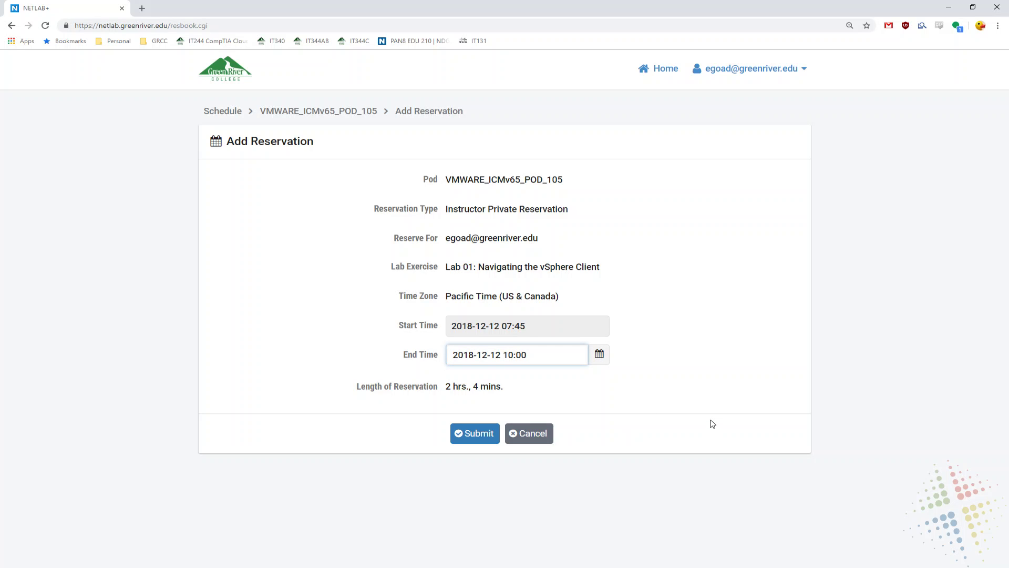
Submit and confirm the POD_105 reservation, then enter the Lab 01 pod
{"action": "left_click", "coordinate": [473, 436]}
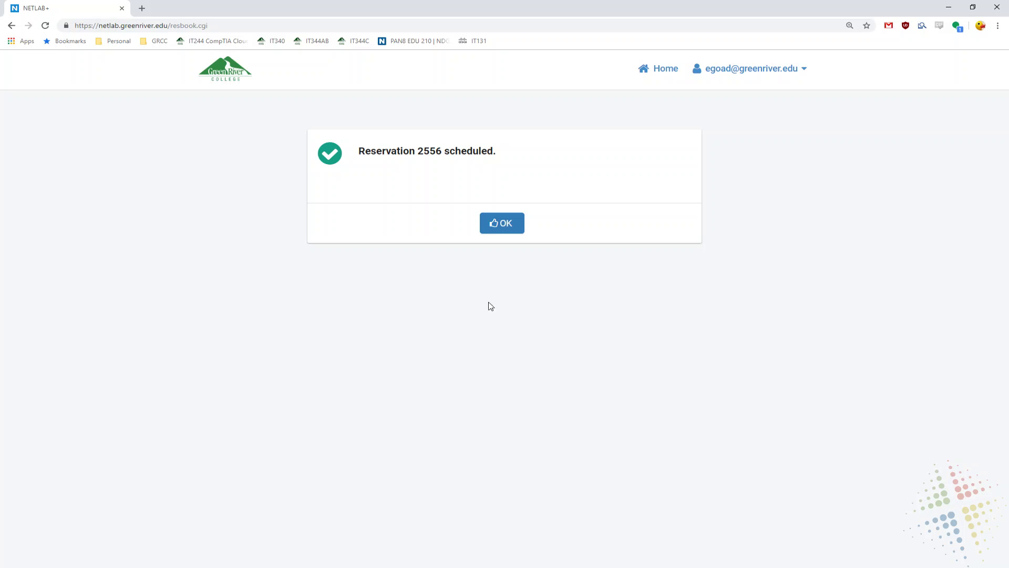
{"action": "left_click", "coordinate": [506, 223]}
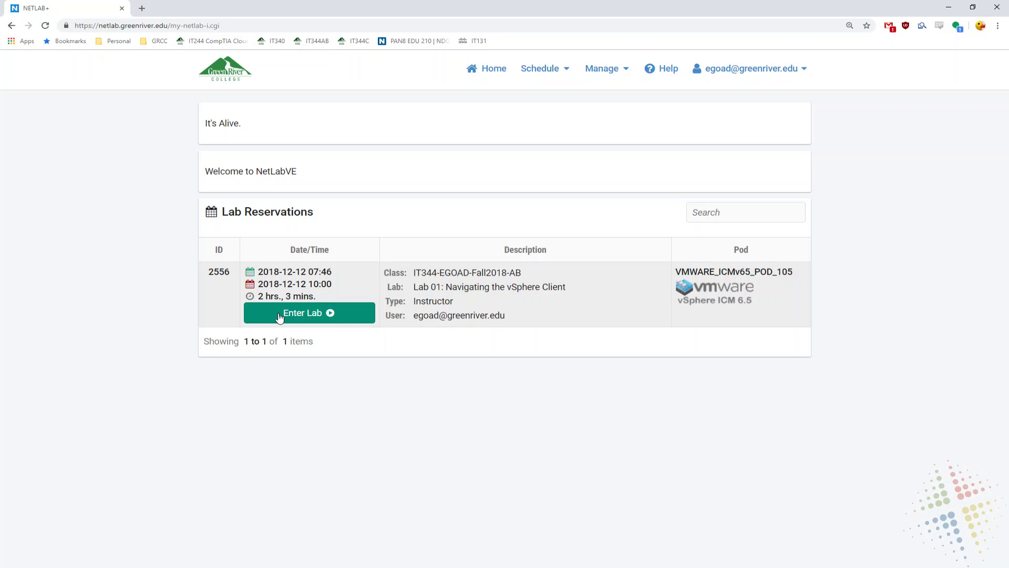
{"action": "left_click", "coordinate": [320, 316]}
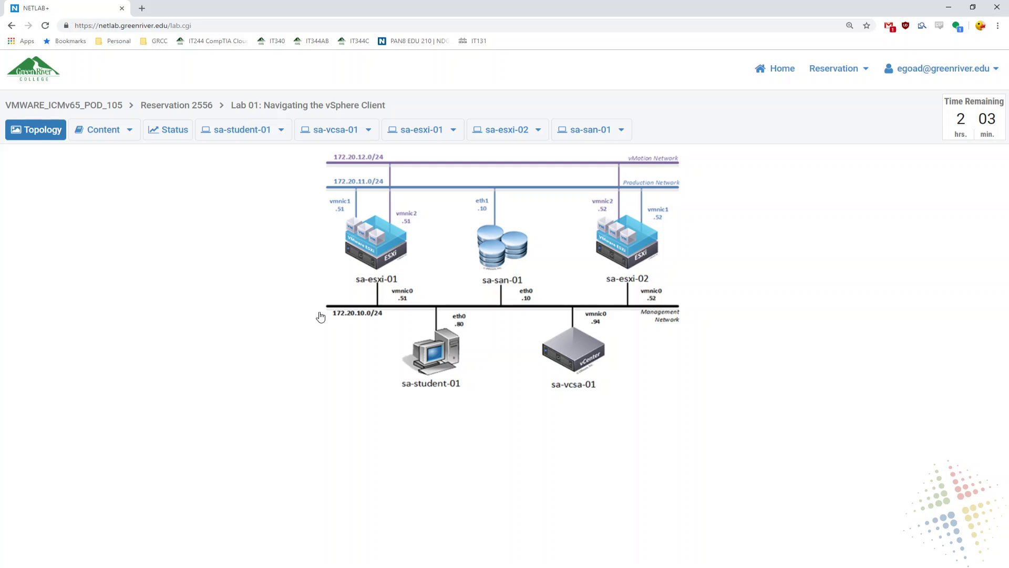
{"action": "key", "text": "ctrl+2"}
{"action": "mouse_move", "coordinate": [476, 319]}
{"action": "left_mouse_down"}
{"action": "mouse_move", "coordinate": [485, 371]}
{"action": "mouse_move", "coordinate": [456, 305]}
{"action": "left_mouse_up"}
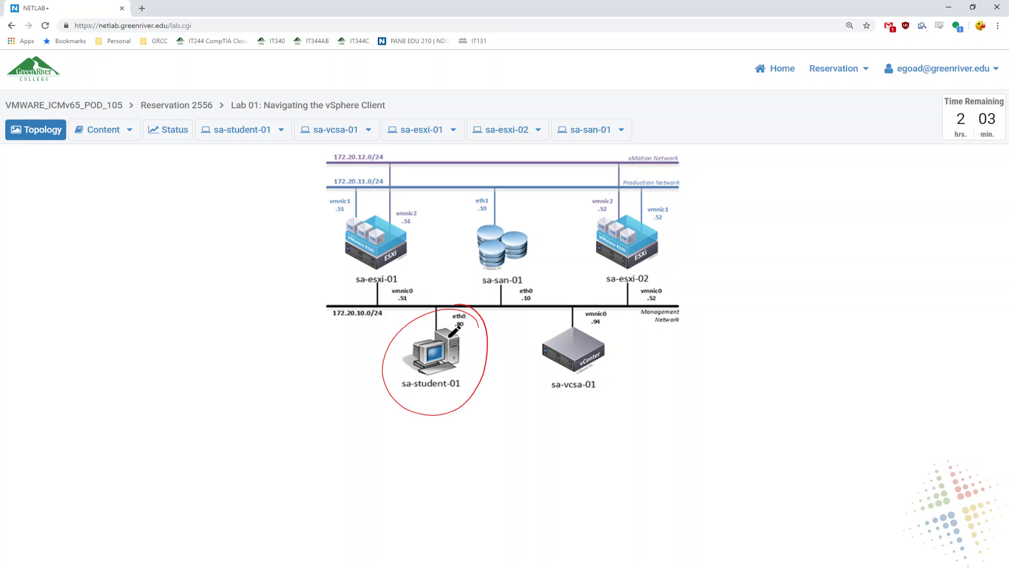
{"action": "mouse_move", "coordinate": [672, 215]}
{"action": "left_mouse_down"}
{"action": "mouse_move", "coordinate": [647, 284]}
{"action": "mouse_move", "coordinate": [674, 212]}
{"action": "left_mouse_up"}
{"action": "mouse_move", "coordinate": [599, 318]}
{"action": "left_mouse_down"}
{"action": "mouse_move", "coordinate": [620, 378]}
{"action": "mouse_move", "coordinate": [628, 344]}
{"action": "left_mouse_up"}
{"action": "left_click_drag", "start_coordinate": [397, 203], "coordinate": [395, 195]}
{"action": "left_click_drag", "start_coordinate": [528, 202], "coordinate": [538, 204]}
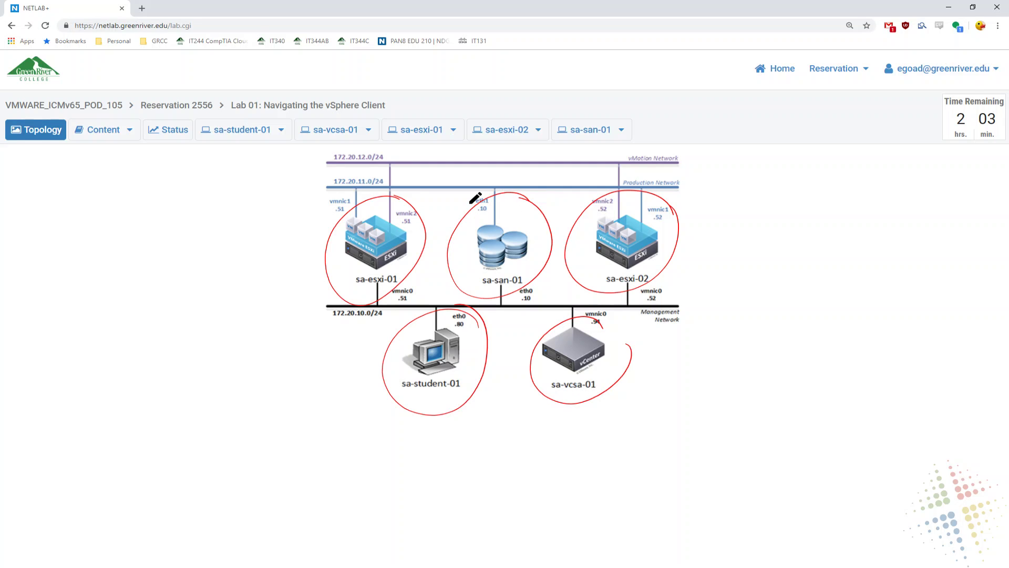
{"action": "key", "text": "Escape"}
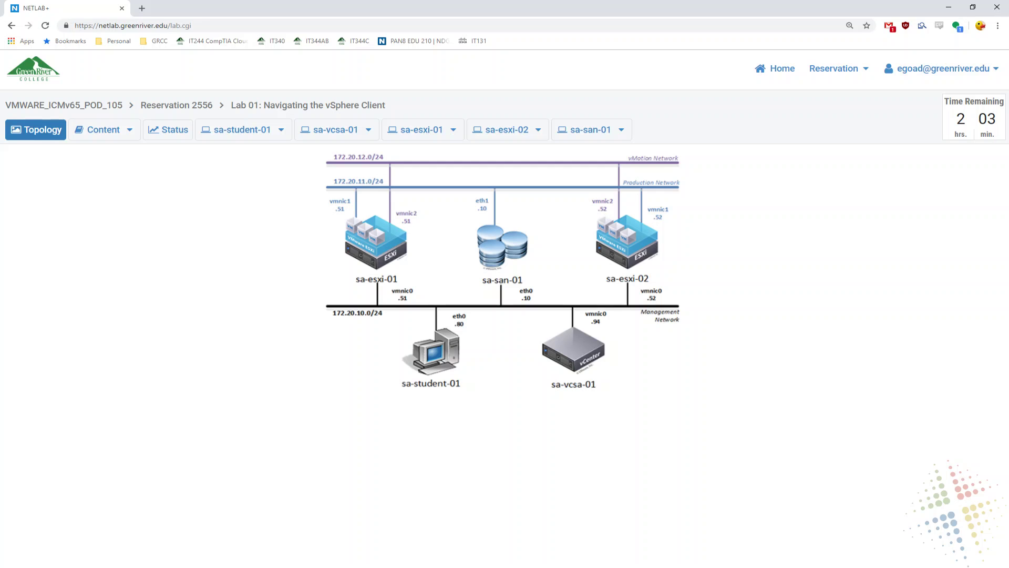
Open vSphere_ICM65_Lab_01.pdf in its own window snapped to the right half
{"action": "left_click", "coordinate": [92, 137]}
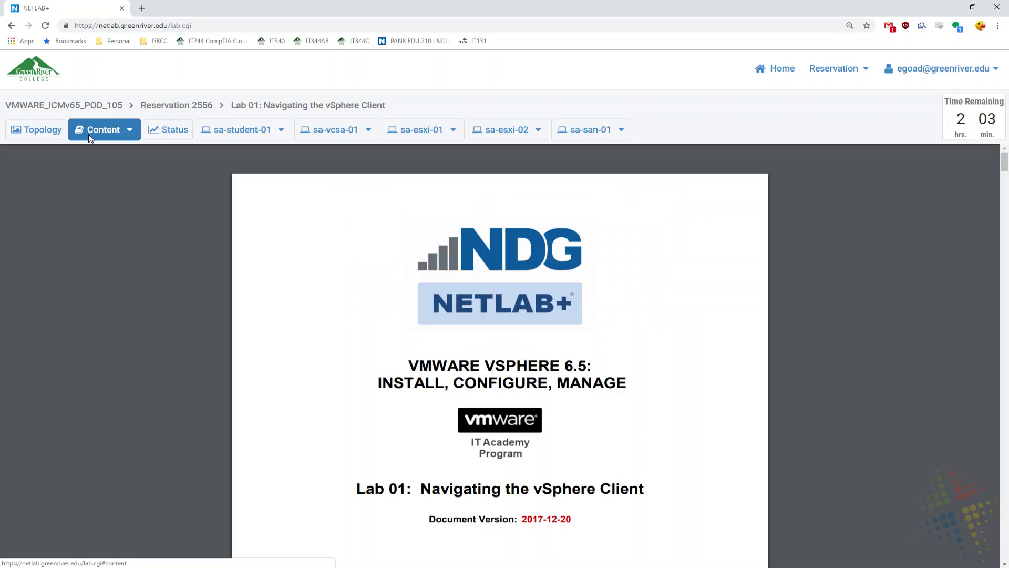
{"action": "left_click", "coordinate": [131, 132]}
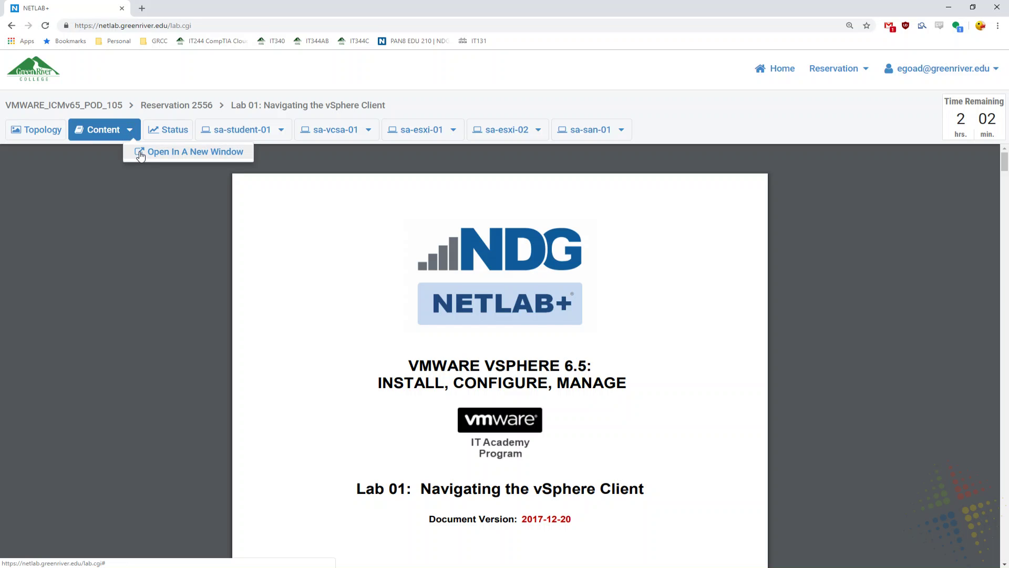
{"action": "left_click", "coordinate": [140, 152]}
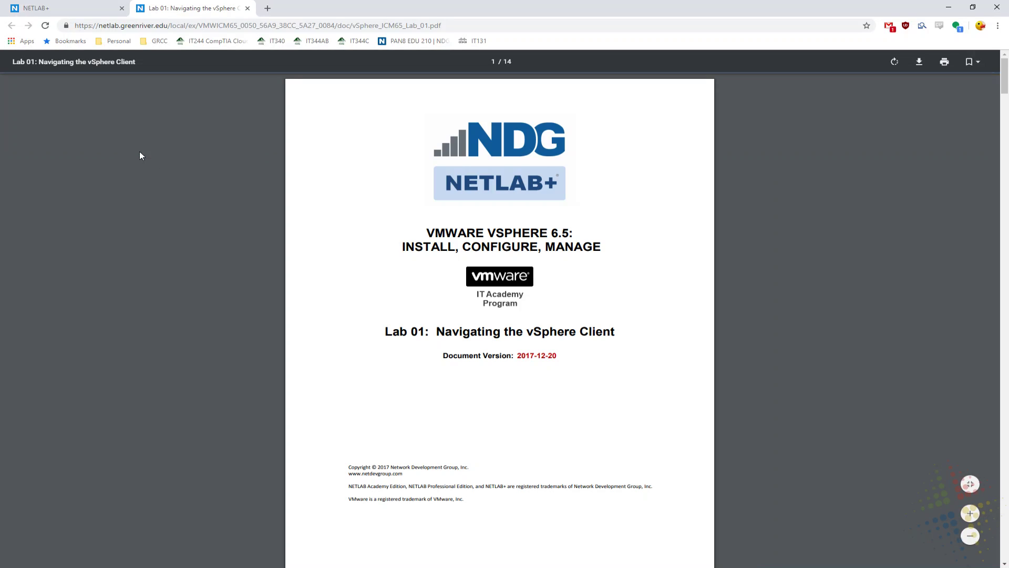
{"action": "left_click_drag", "start_coordinate": [201, 16], "coordinate": [216, 105]}
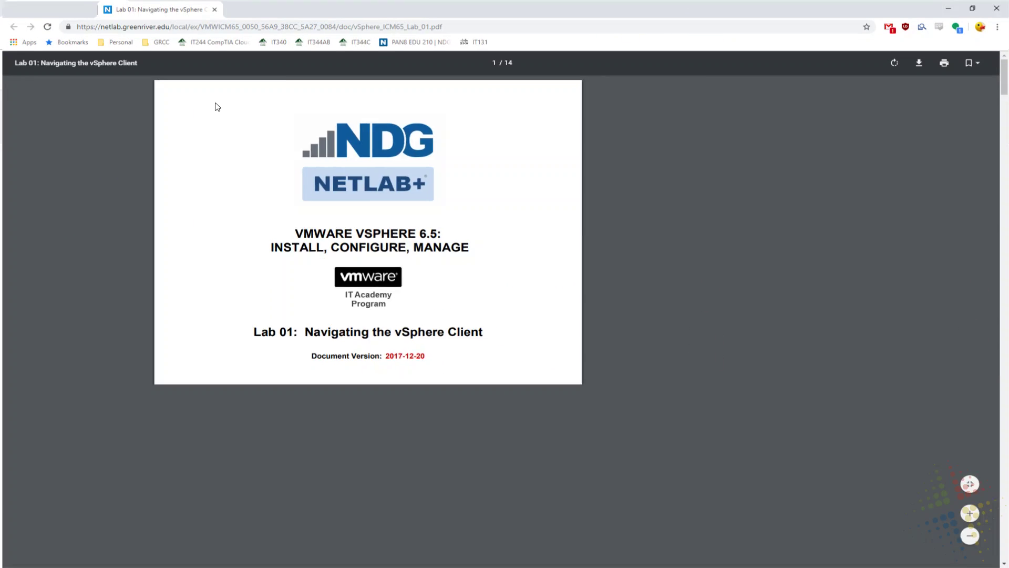
{"action": "left_click_drag", "start_coordinate": [410, 10], "coordinate": [1008, 158]}
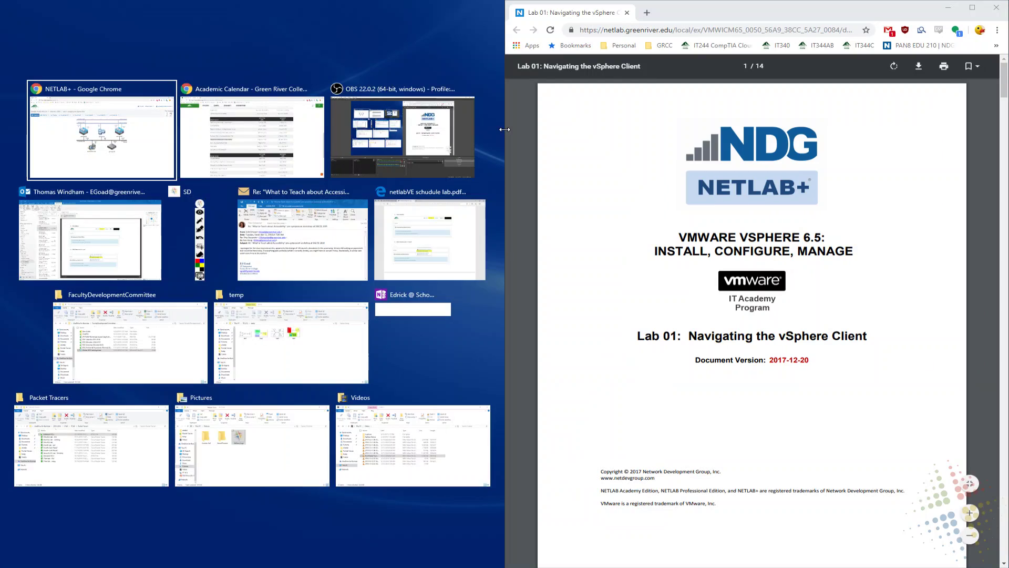
Snap the POD_105 pod page to the left and scroll the workbook to Lab Topology
{"action": "left_click", "coordinate": [84, 134]}
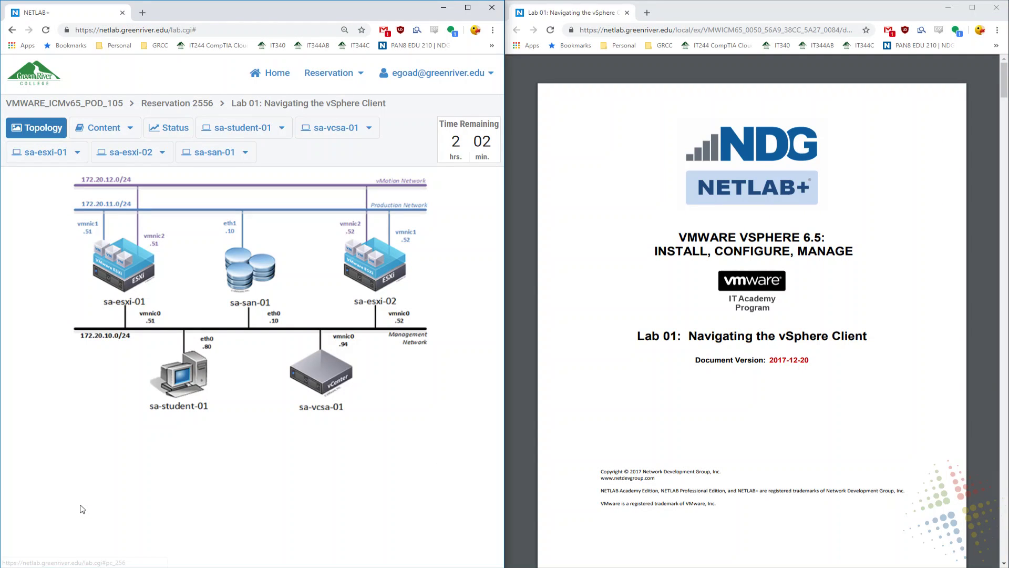
{"action": "scroll", "coordinate": [798, 373], "scroll_direction": "down", "scroll_amount": 20}
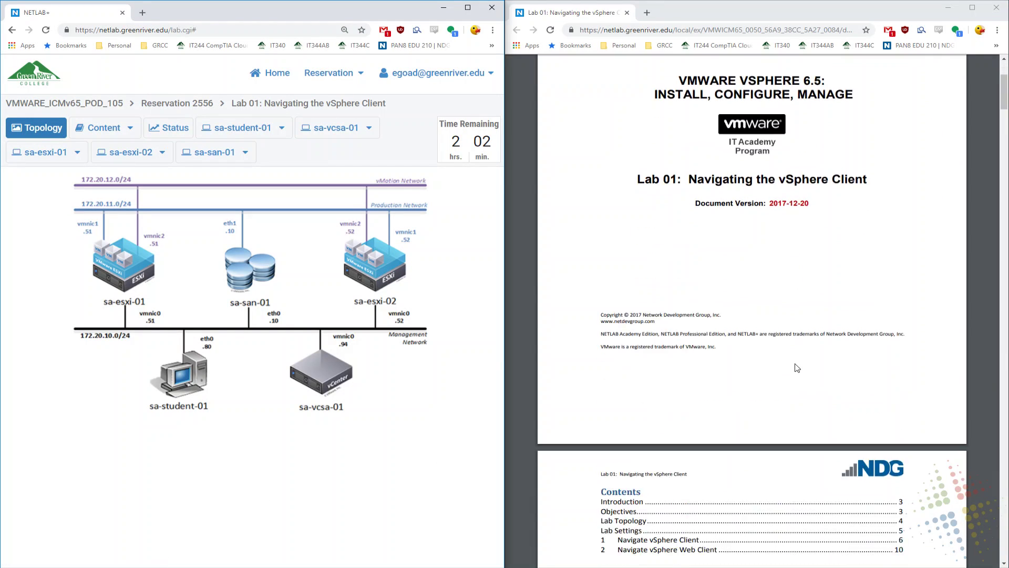
{"action": "scroll", "coordinate": [797, 373], "scroll_direction": "down", "scroll_amount": 6}
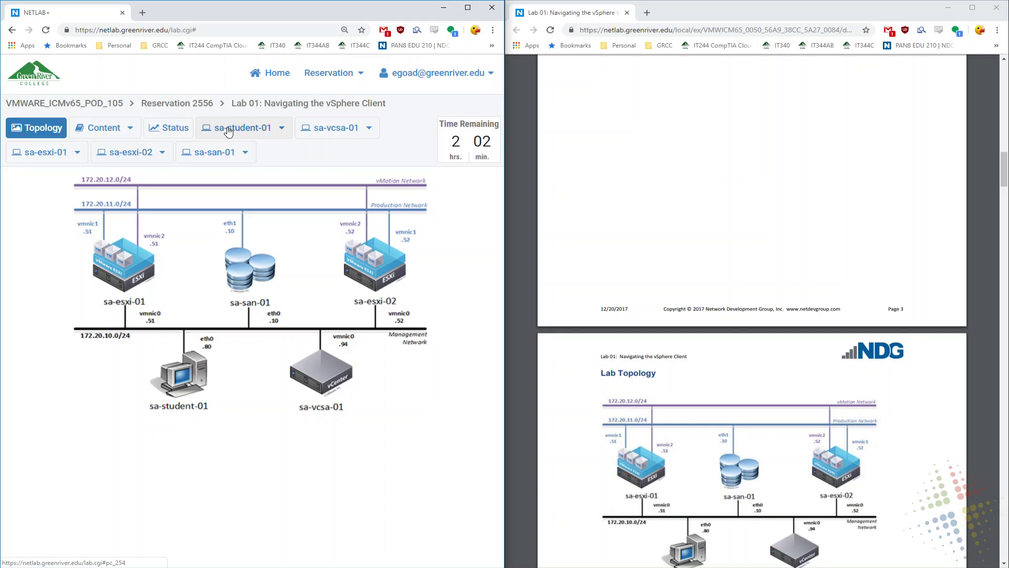
Undock the sa-student-01 console into its own window and move it to the left
{"action": "left_click", "coordinate": [183, 381]}
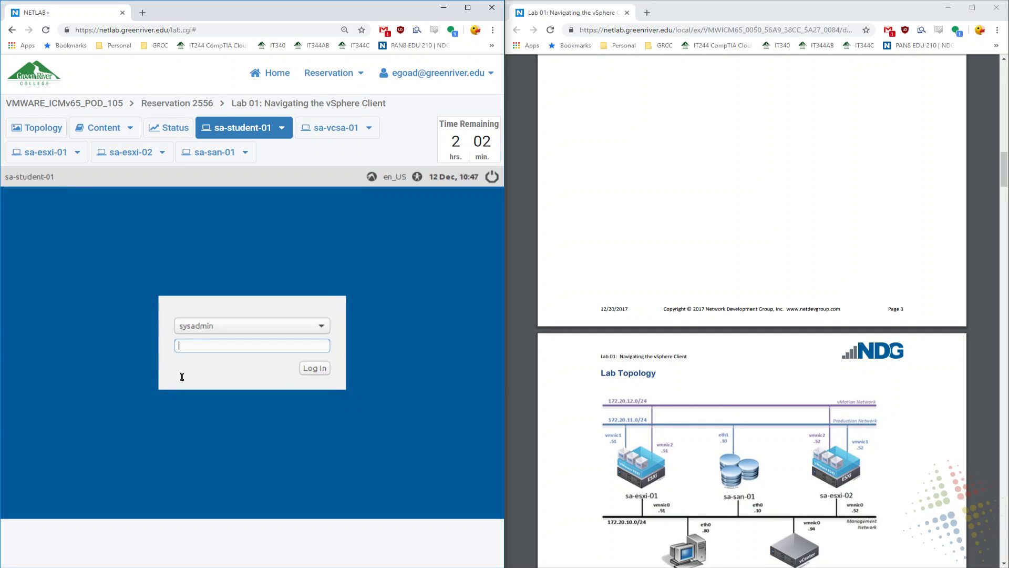
{"action": "left_click", "coordinate": [33, 130]}
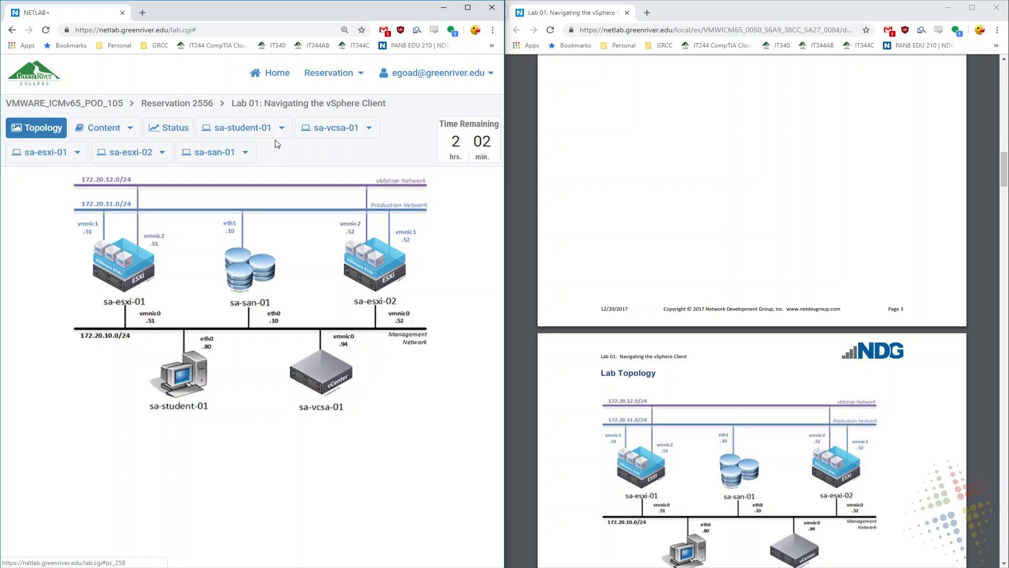
{"action": "left_click", "coordinate": [238, 130]}
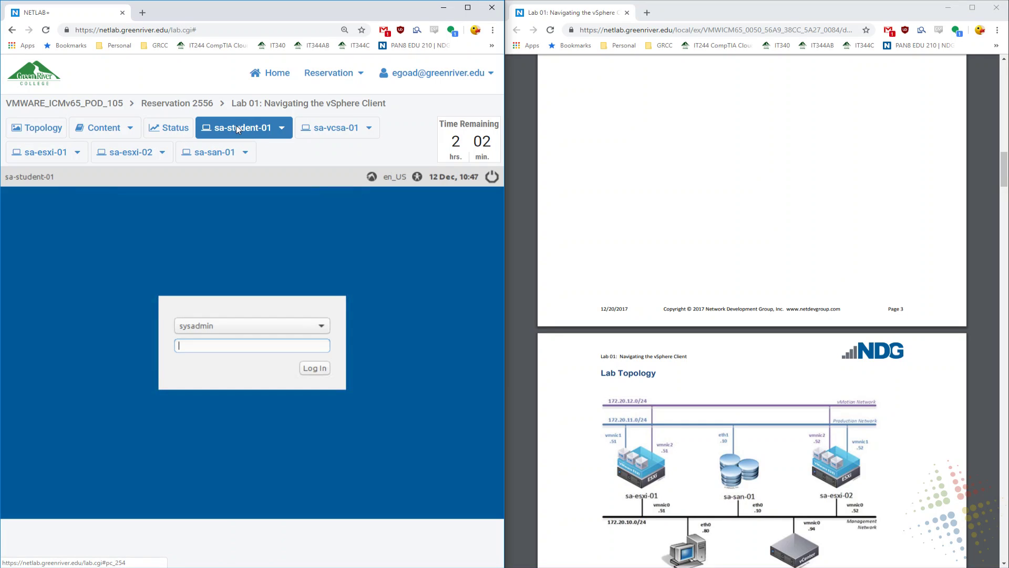
{"action": "left_click", "coordinate": [282, 128]}
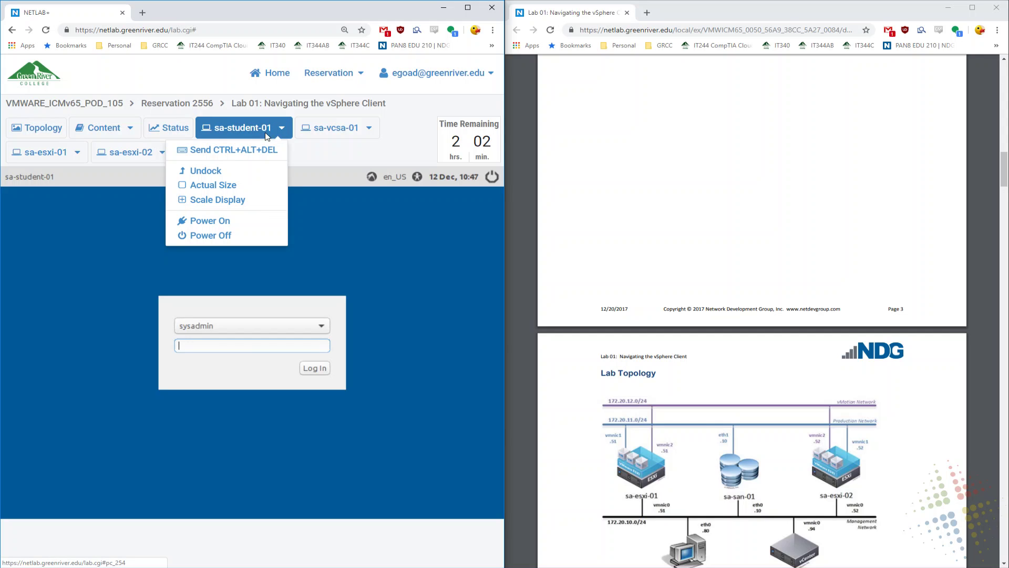
{"action": "left_click", "coordinate": [236, 171]}
{"action": "left_click_drag", "start_coordinate": [834, 8], "coordinate": [332, 63]}
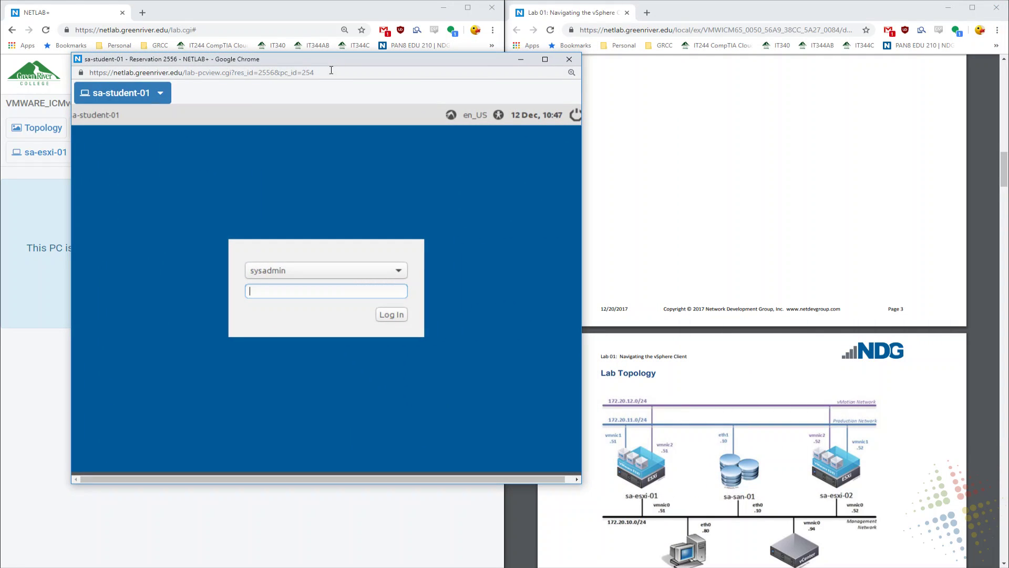
Dock the sa-student-01 console back into the POD_105 page and show the topology diagram
{"action": "left_click", "coordinate": [161, 94]}
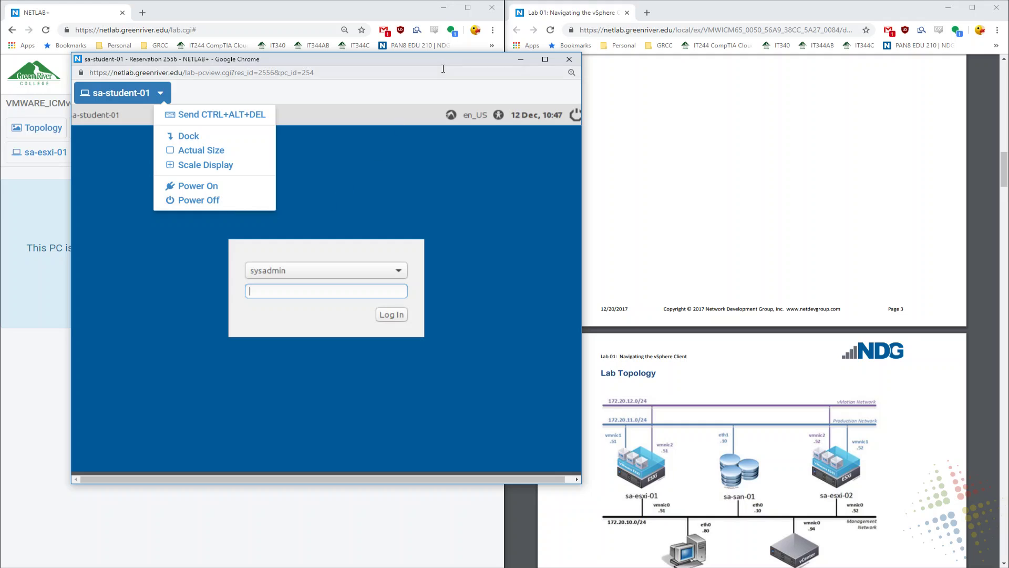
{"action": "left_click", "coordinate": [569, 59]}
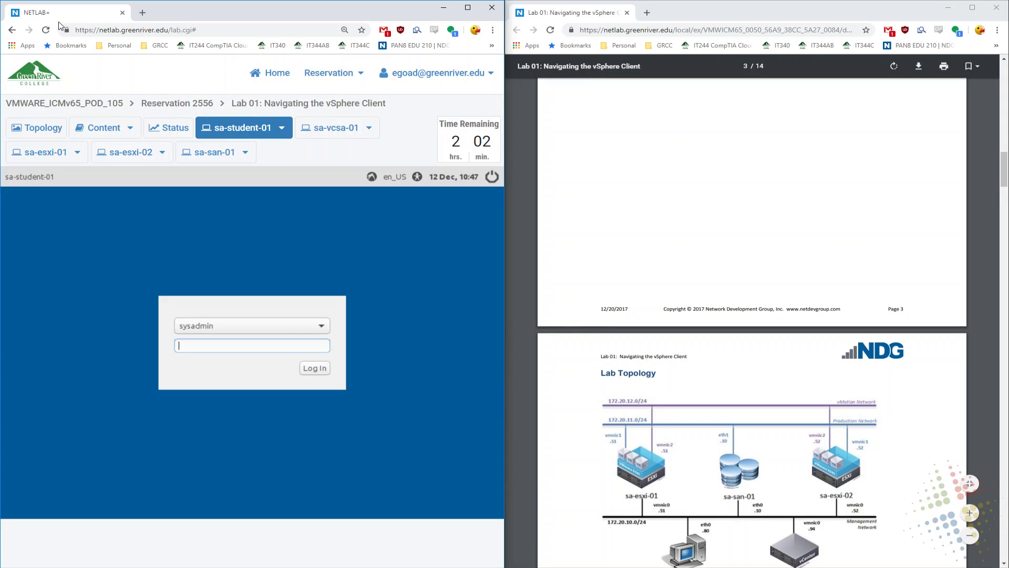
{"action": "left_click", "coordinate": [23, 130]}
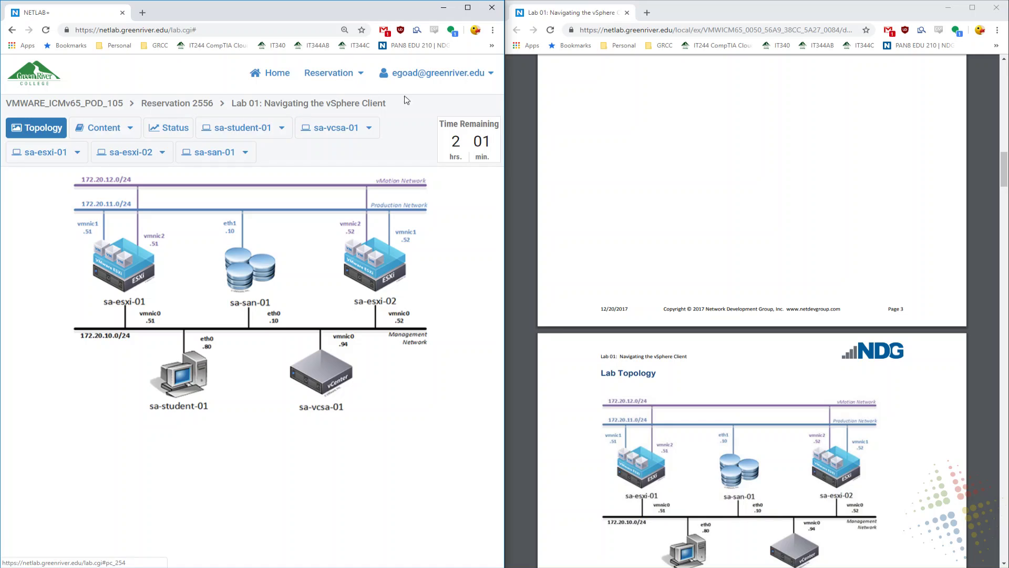
{"action": "left_click_drag", "start_coordinate": [443, 124], "coordinate": [493, 161]}
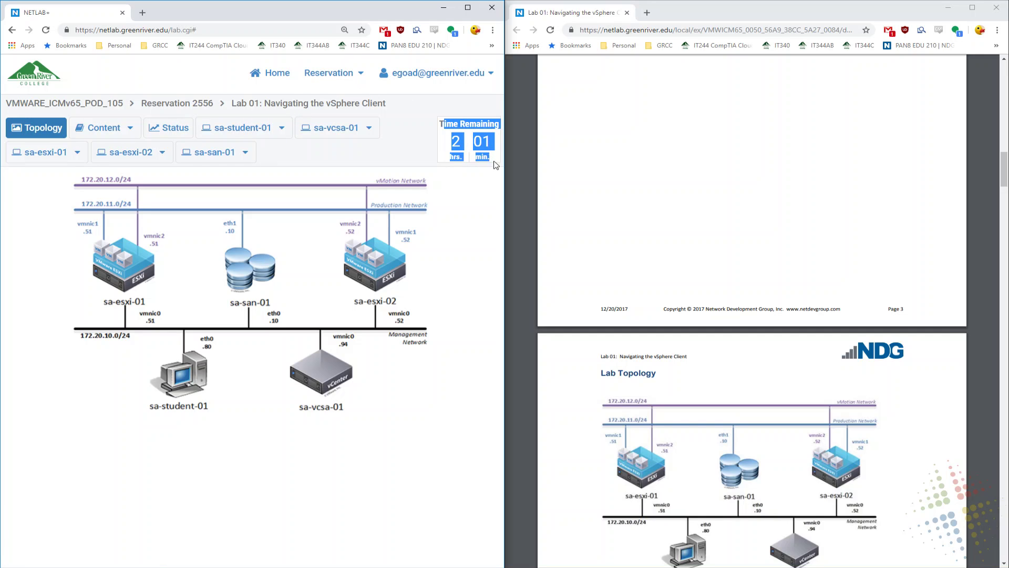
{"action": "left_click", "coordinate": [434, 148]}
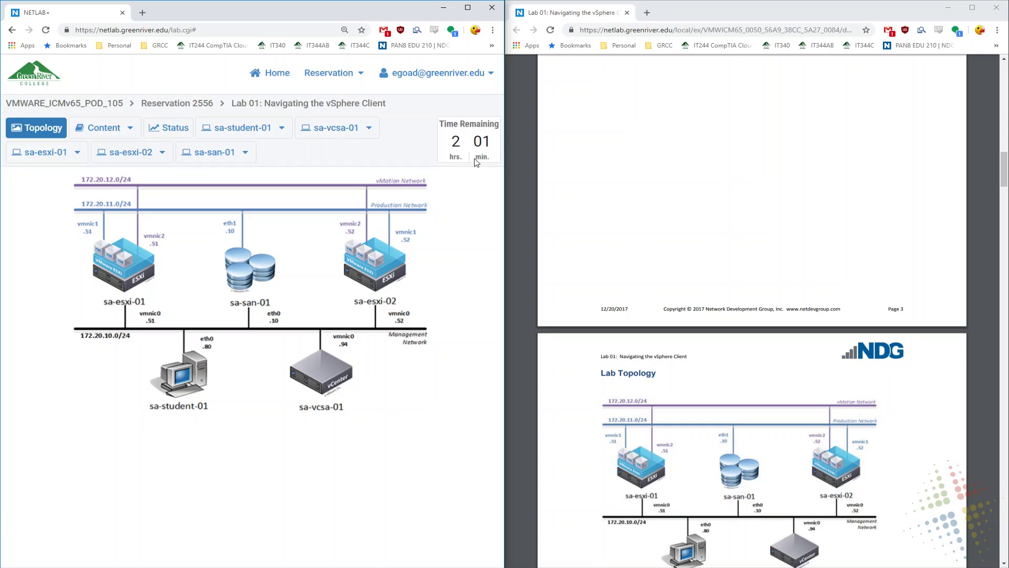
{"action": "left_click", "coordinate": [359, 77]}
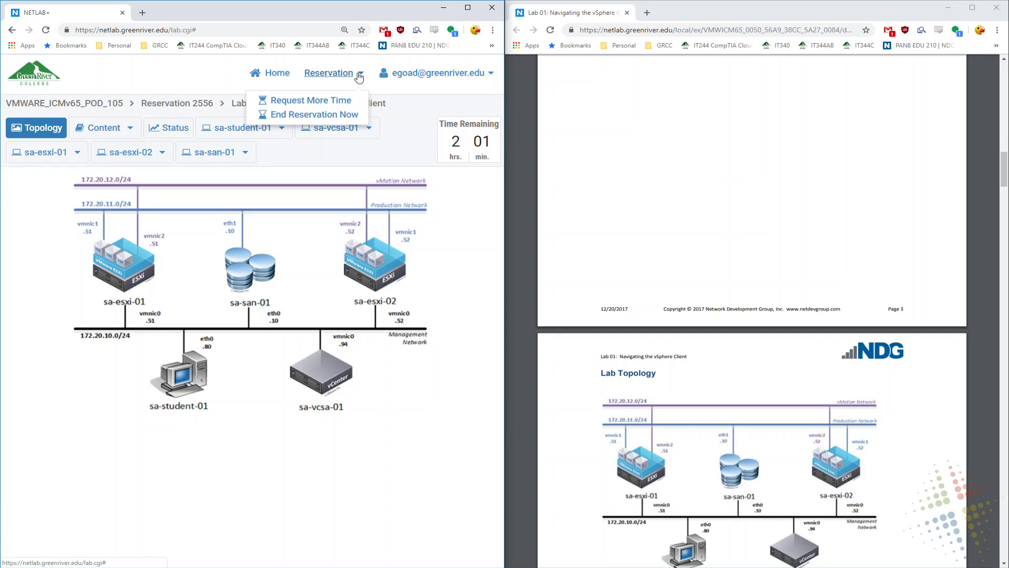
{"action": "left_click", "coordinate": [353, 104]}
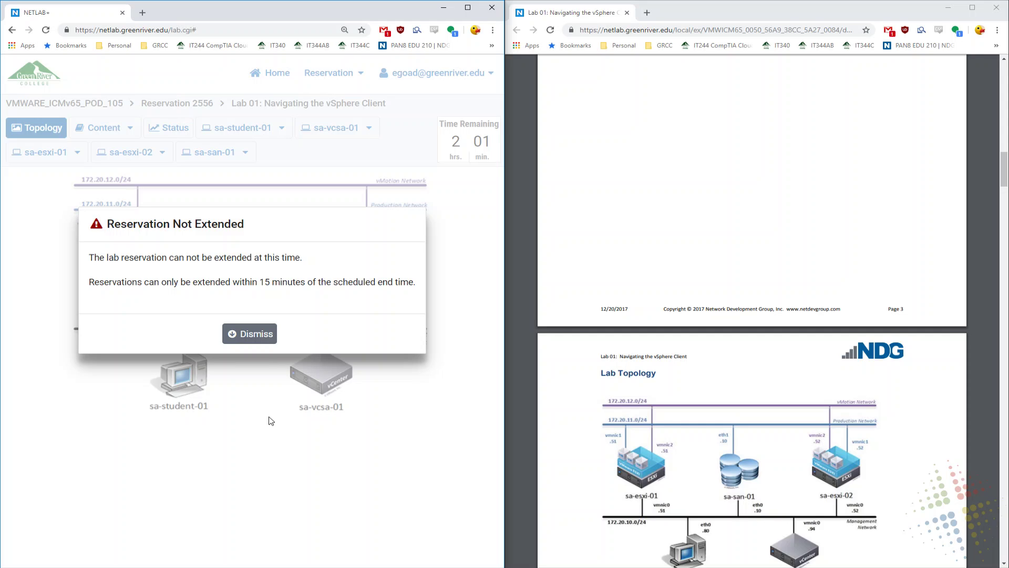
{"action": "left_click", "coordinate": [247, 334]}
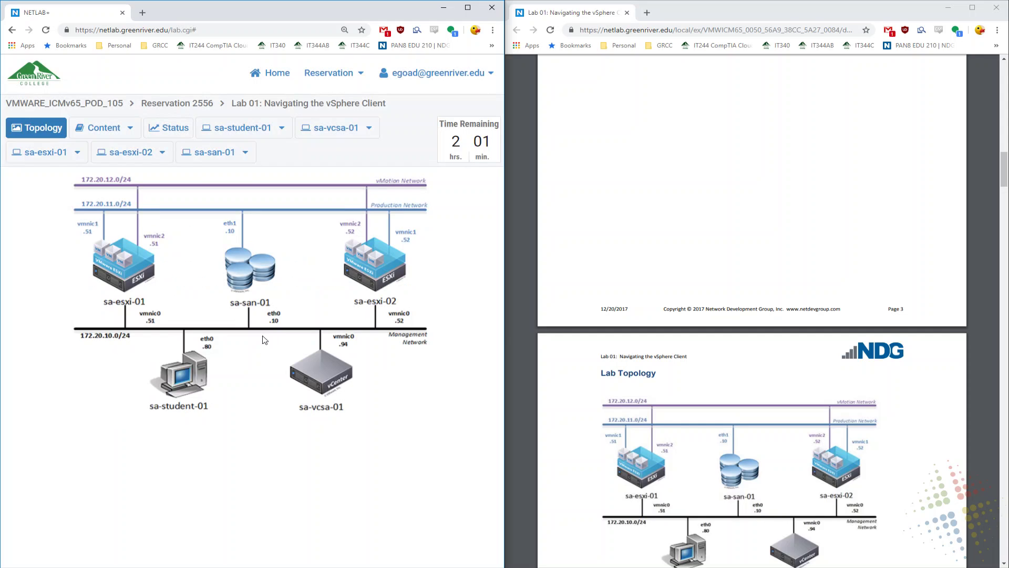
End reservation 2556 immediately, confirming with Yes and acknowledging the Reservation Ended notice
{"action": "left_click", "coordinate": [337, 78]}
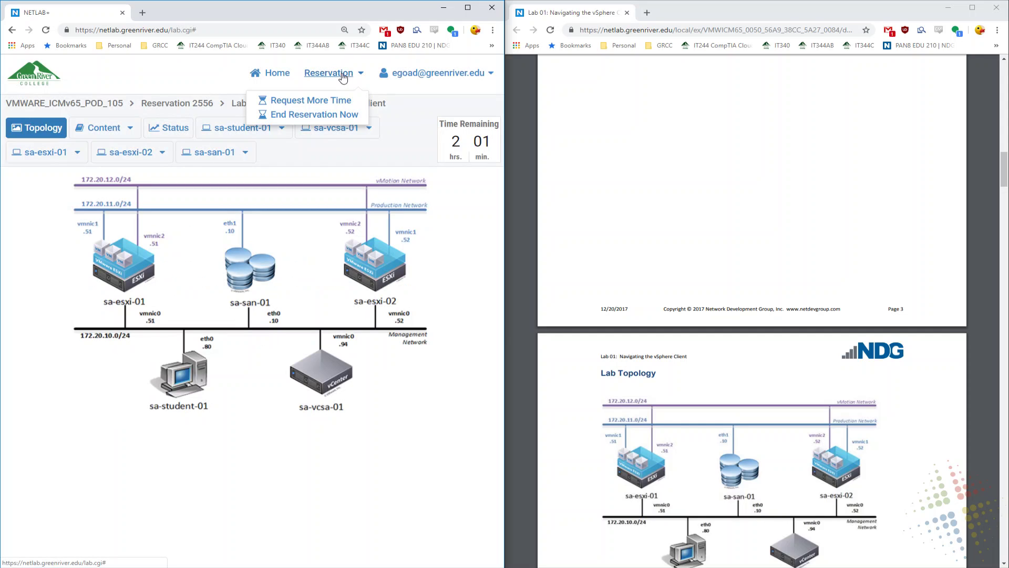
{"action": "left_click", "coordinate": [356, 121]}
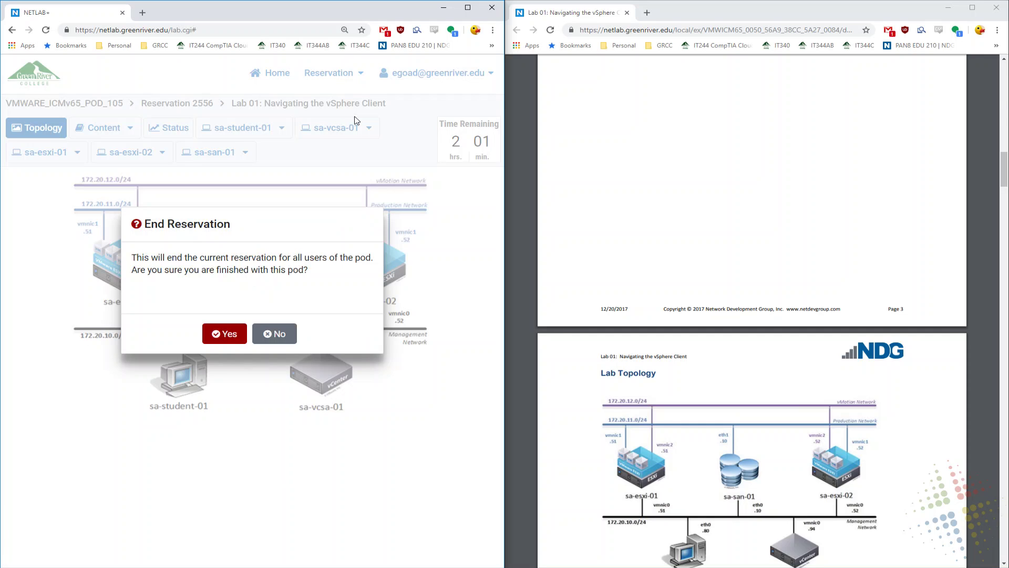
{"action": "left_click", "coordinate": [232, 337]}
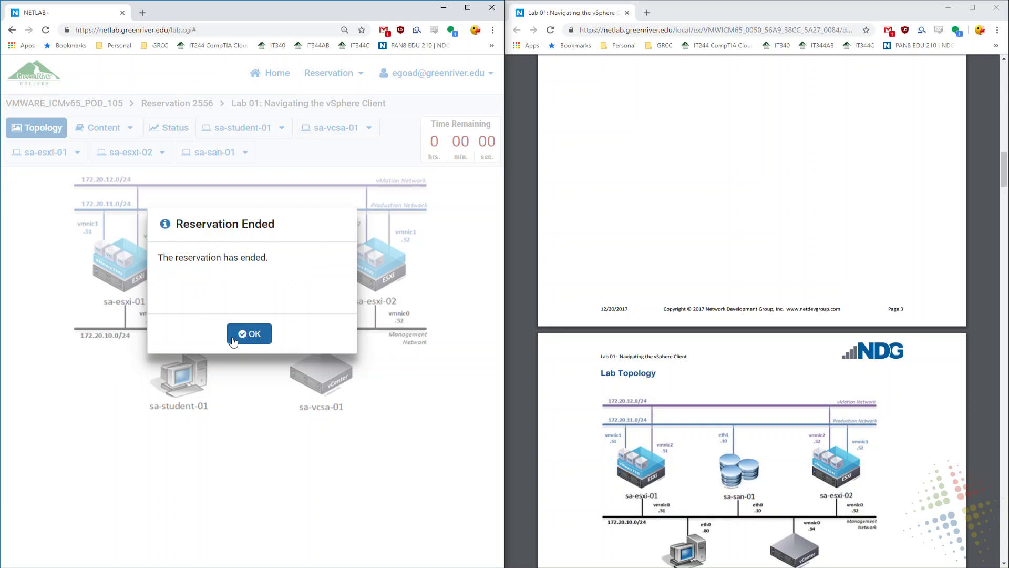
{"action": "left_click", "coordinate": [233, 340]}
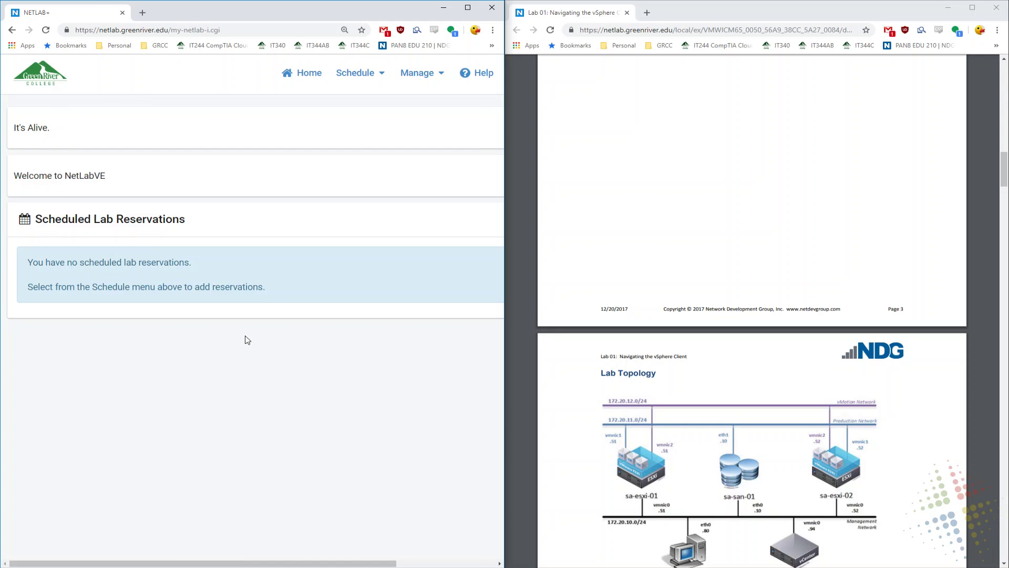